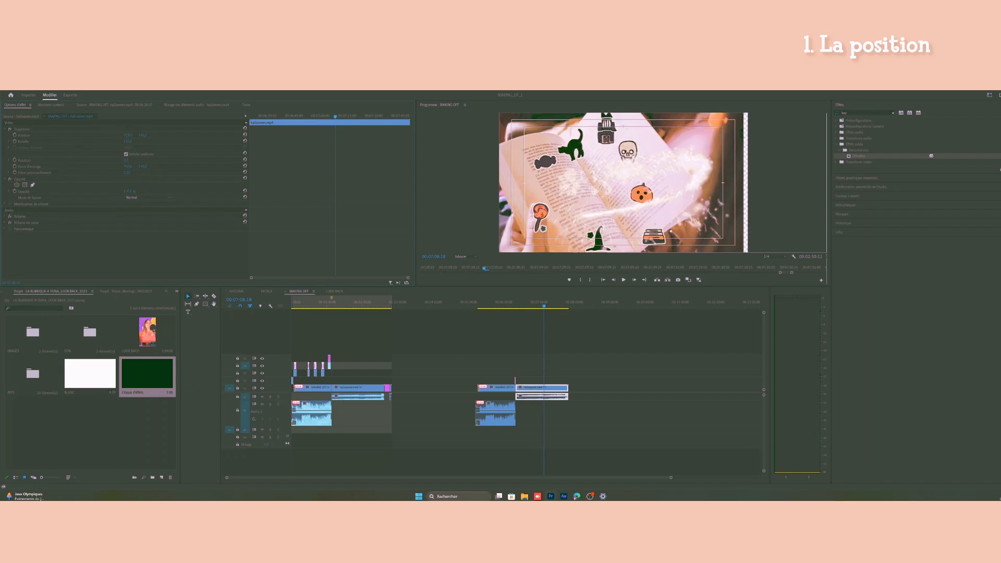
Step: Try out different horizontal position, scale and rotation values on the halloween.mp4 clip
drag(128, 135, 154, 135)
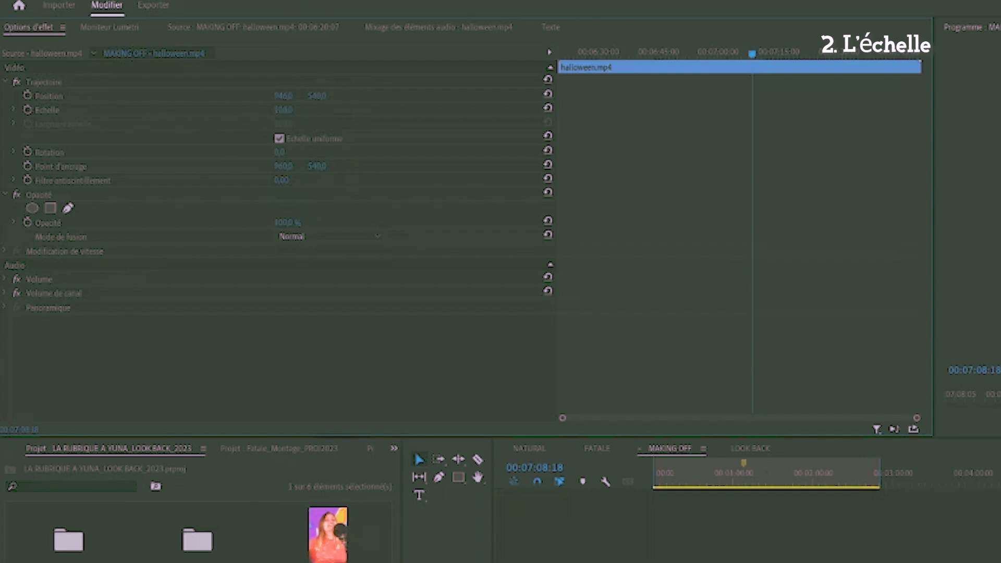
drag(283, 110, 140, 137)
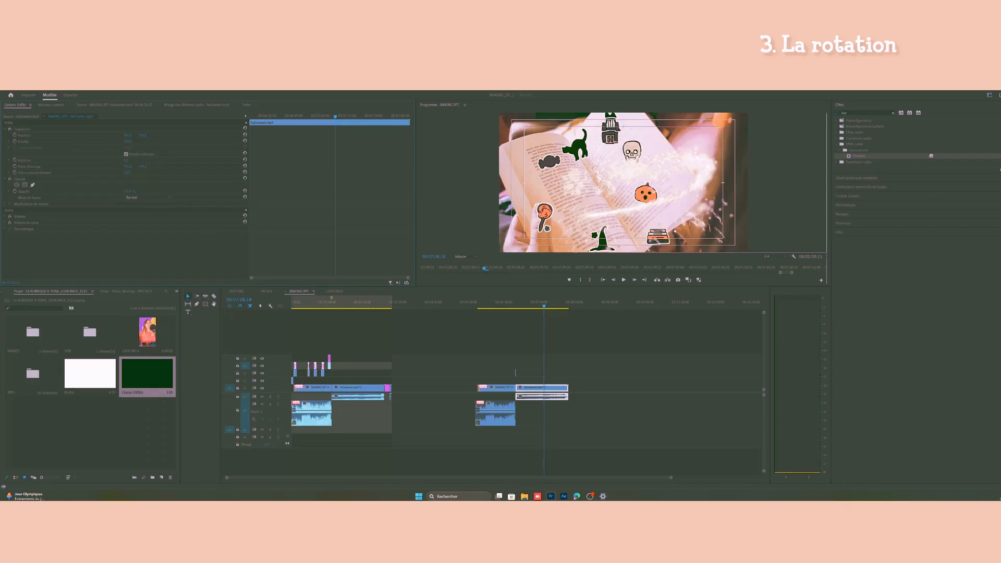
drag(282, 158, 298, 159)
mouse_move(127, 160)
mouse_down()
mouse_move(313, 160)
mouse_move(130, 160)
mouse_up()
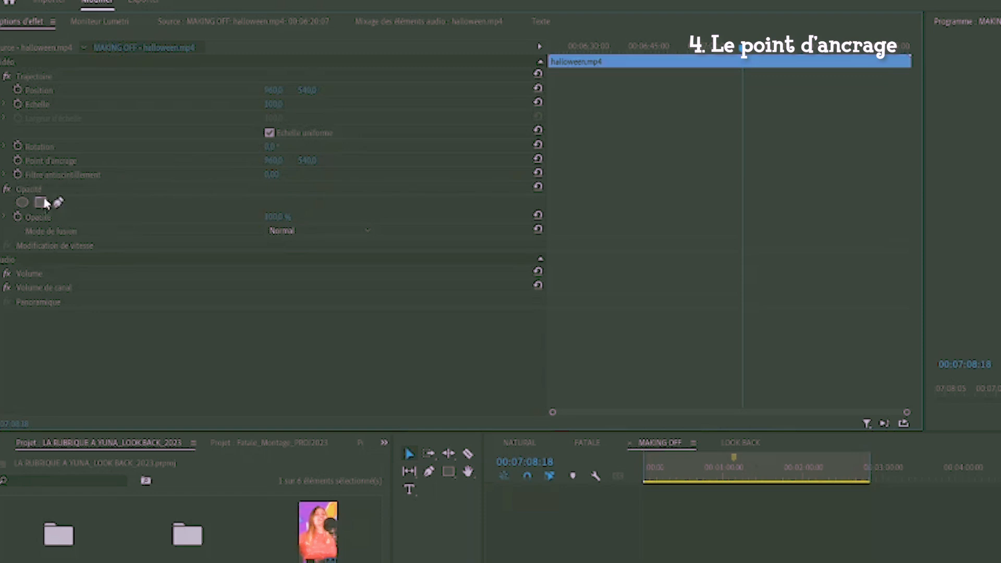
Step: Try rotating the halloween.mp4 clip around a shifted anchor point in both directions
click(57, 162)
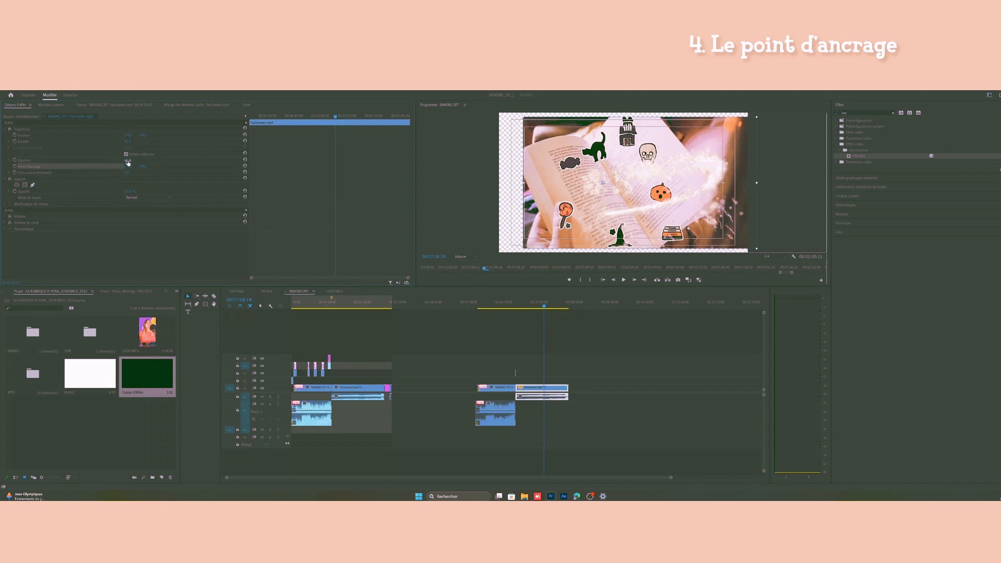
drag(128, 162, 158, 163)
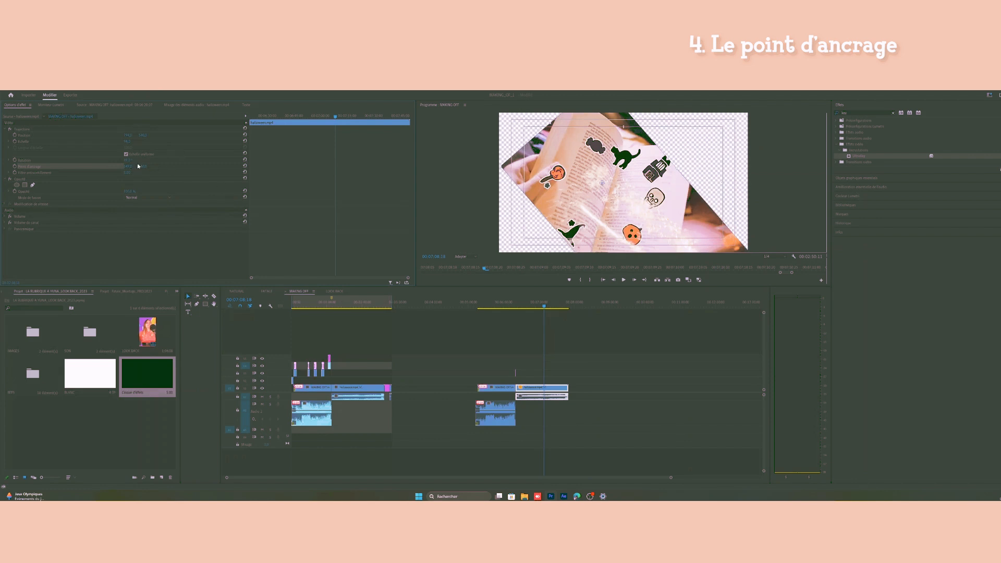
drag(128, 162, 101, 162)
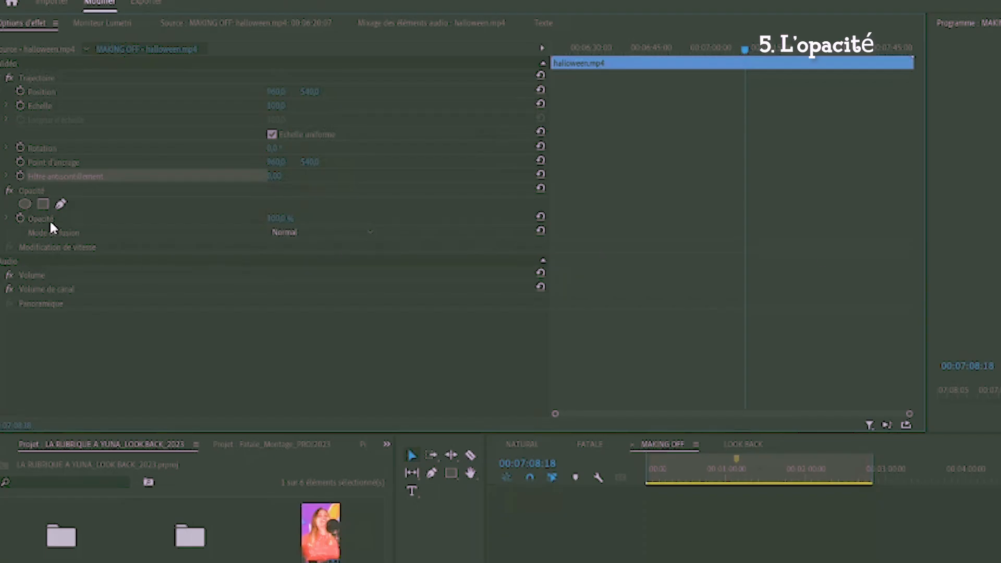
Step: Try lowering the opacity of the halloween.mp4 clip and bring it back to full
click(50, 221)
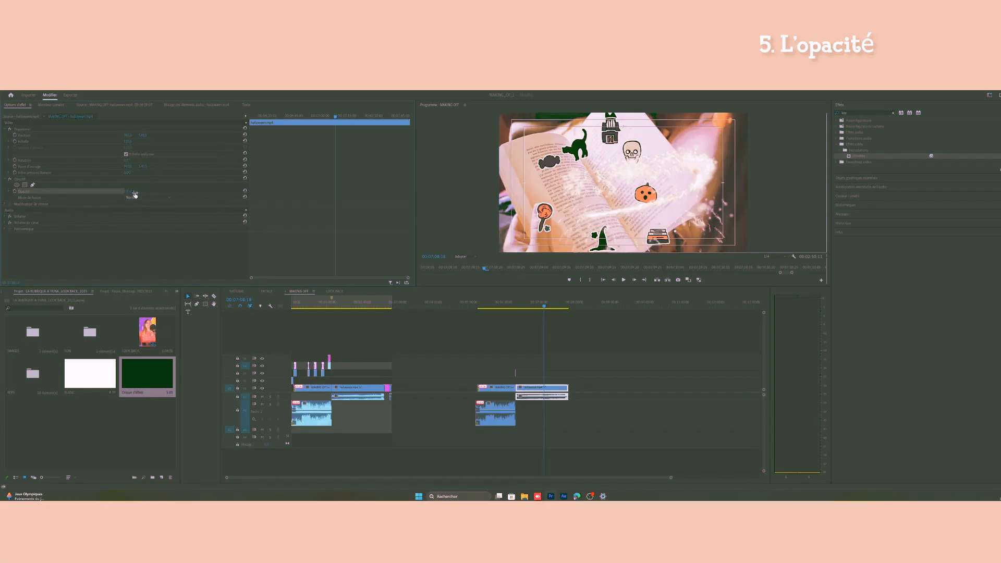
drag(292, 224, 275, 223)
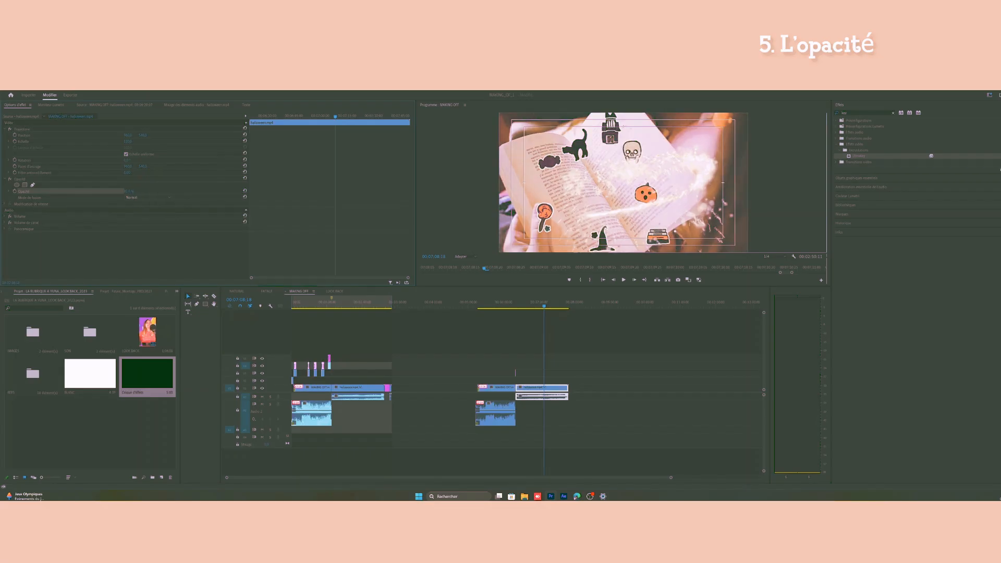
drag(129, 191, 164, 190)
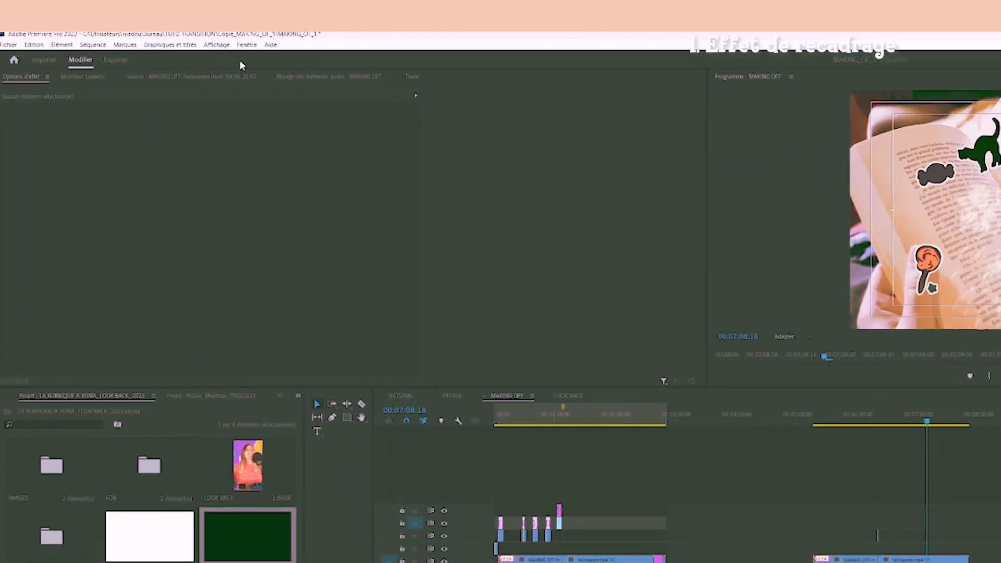
click(148, 86)
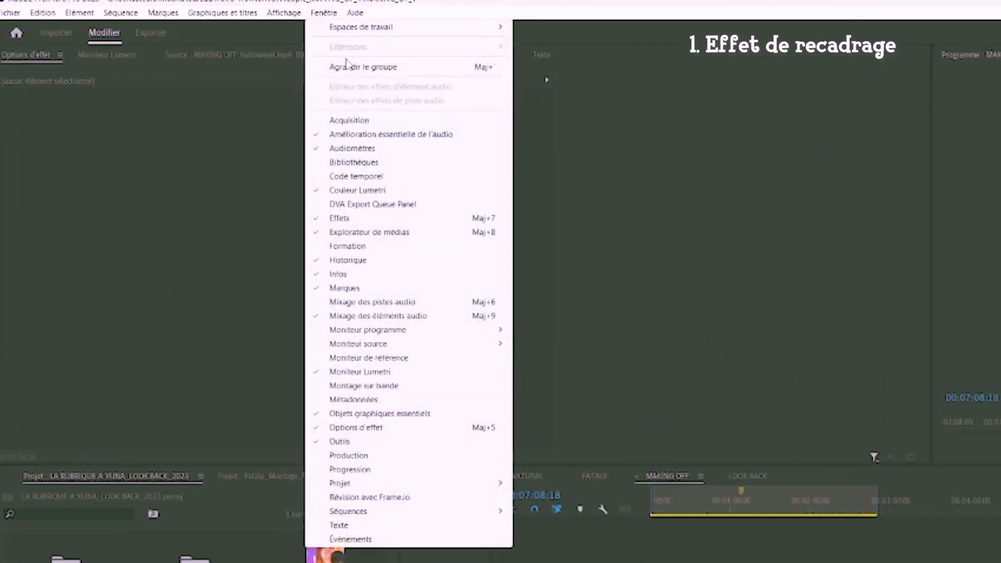
mouse_move(368, 29)
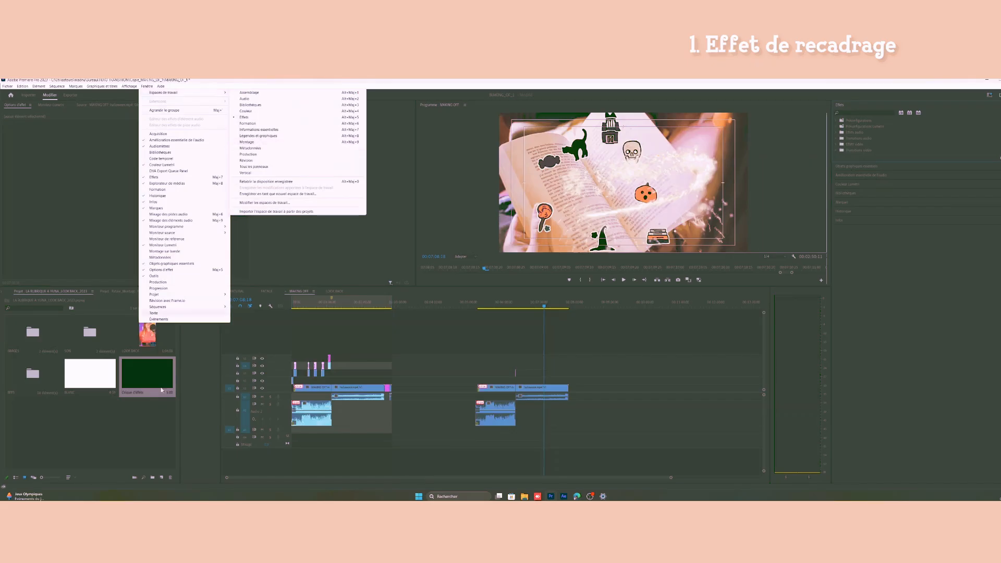
click(118, 422)
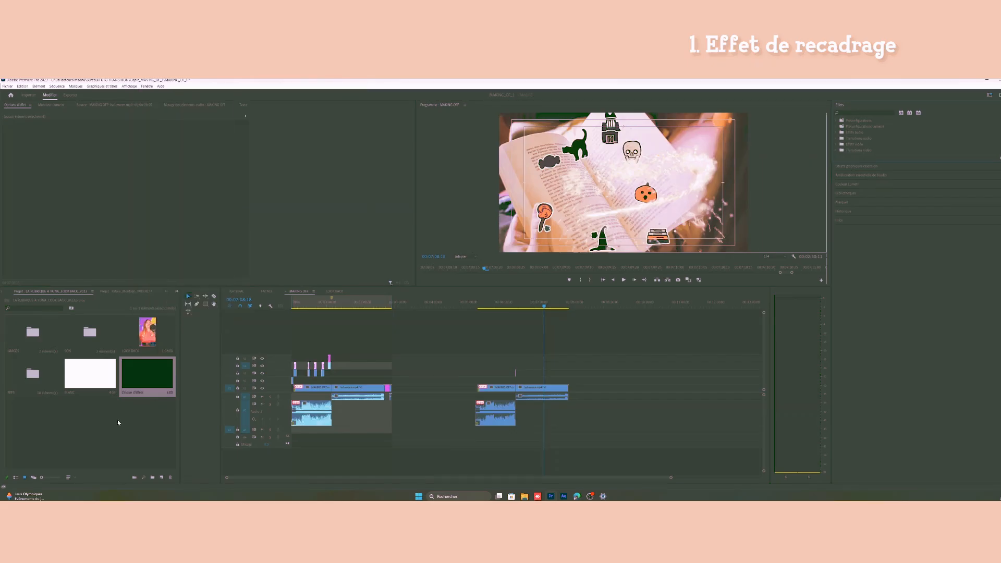
click(177, 293)
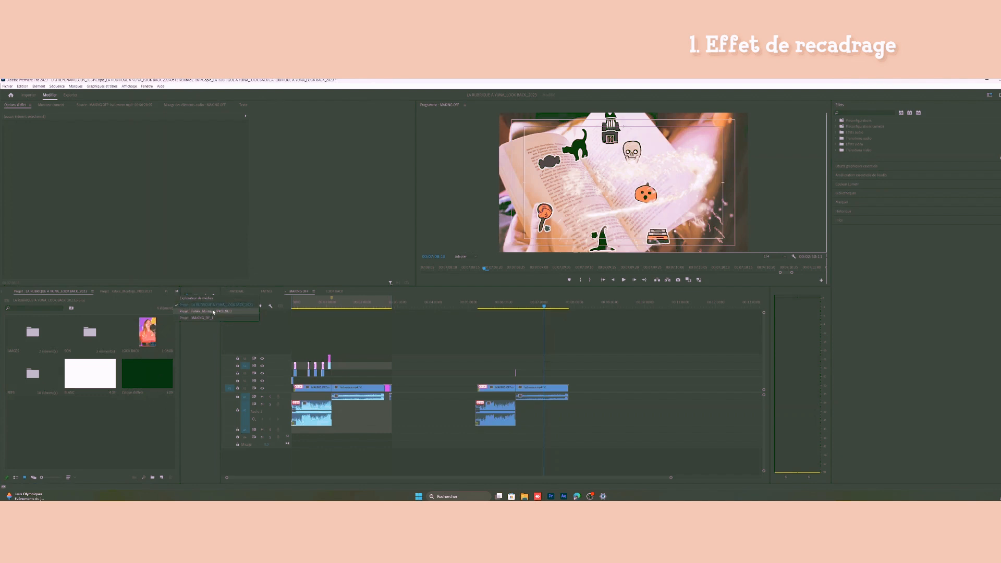
click(154, 412)
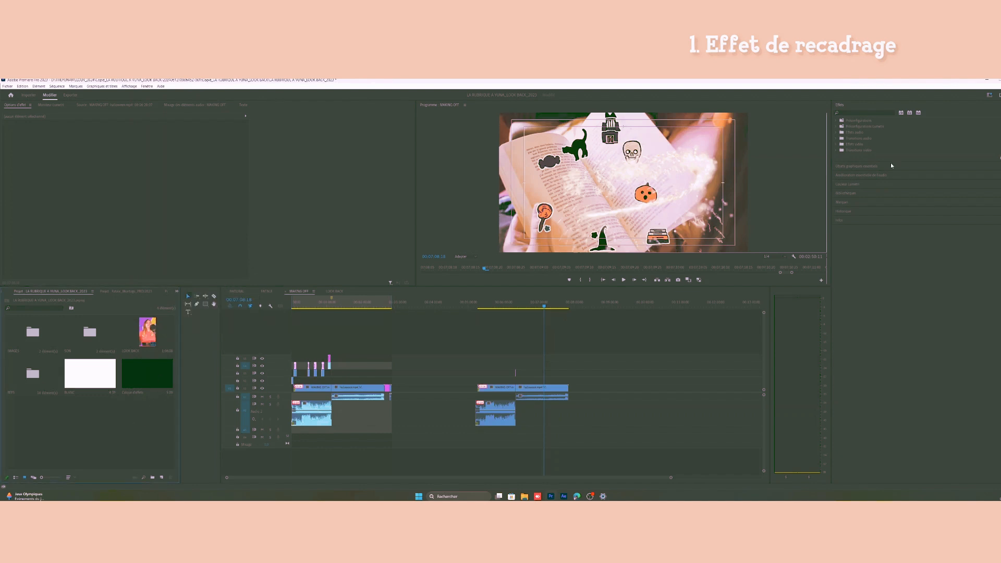
Step: Search the effects for "recadrage", apply the Recadrage effect to the halloween.mp4 clip in the timeline and select that clip
click(849, 112)
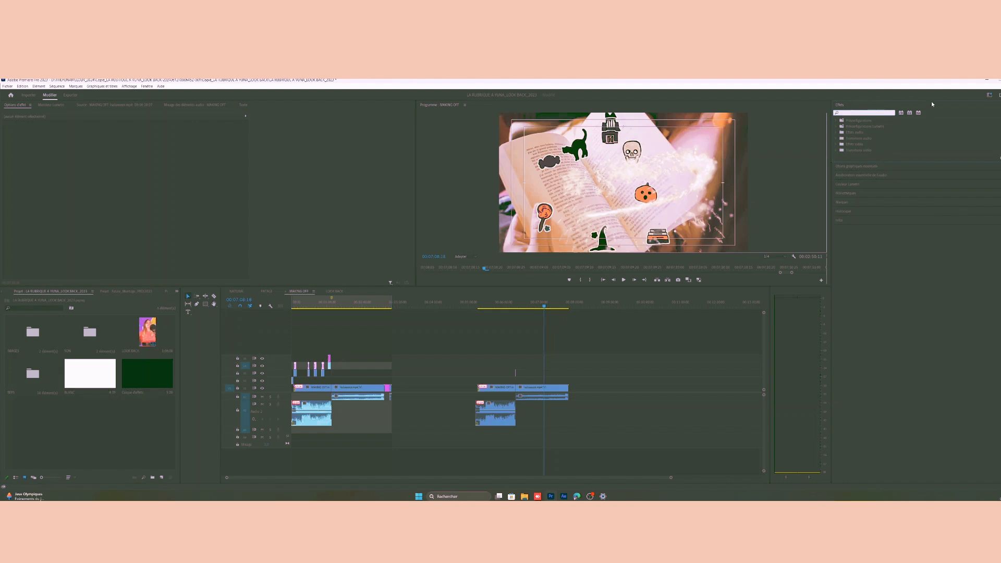
text(recadrage)
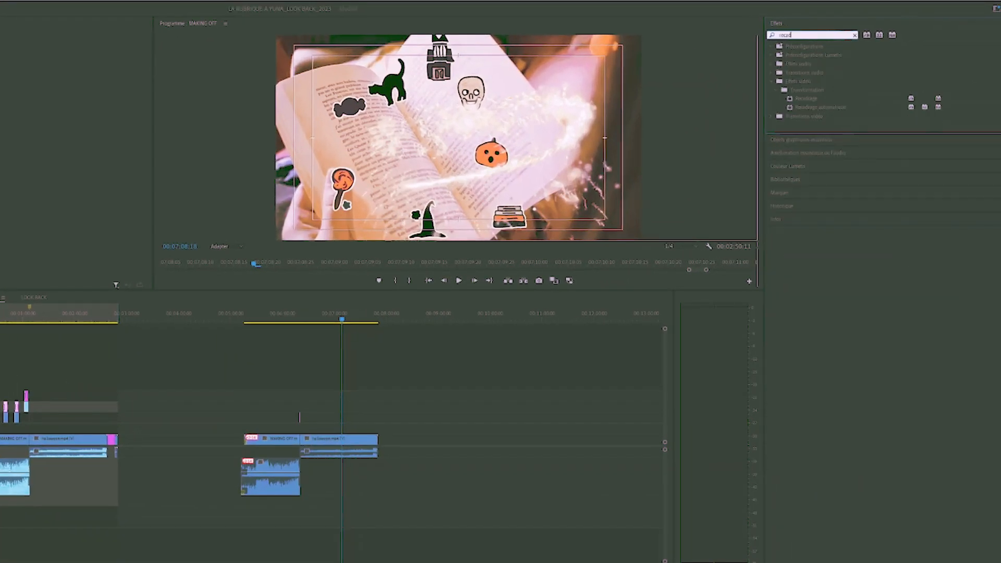
click(818, 101)
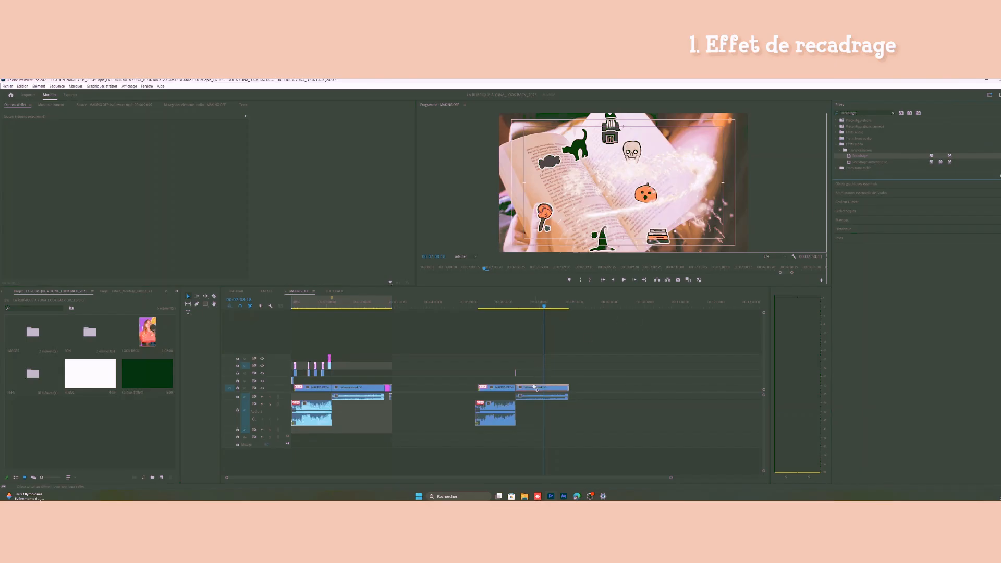
drag(534, 387, 539, 390)
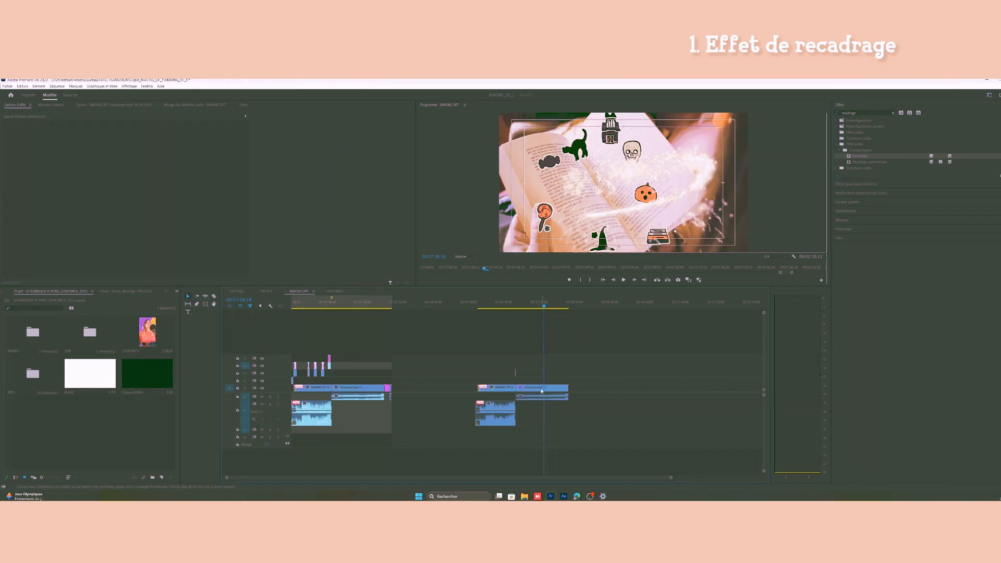
click(541, 391)
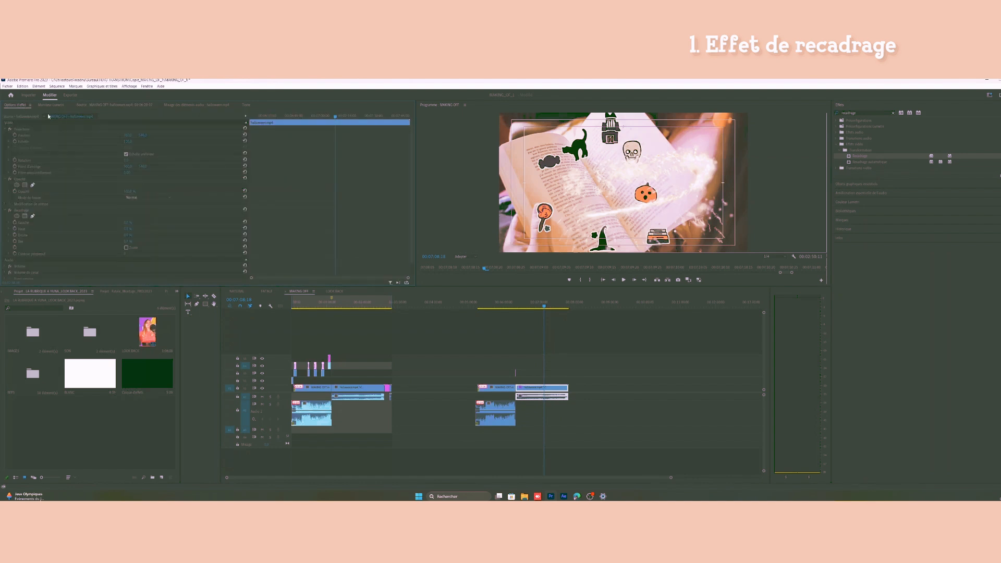
Step: Try cropping the halloween.mp4 clip from its edges with the Recadrage values and undo each change
click(24, 211)
drag(128, 227, 157, 226)
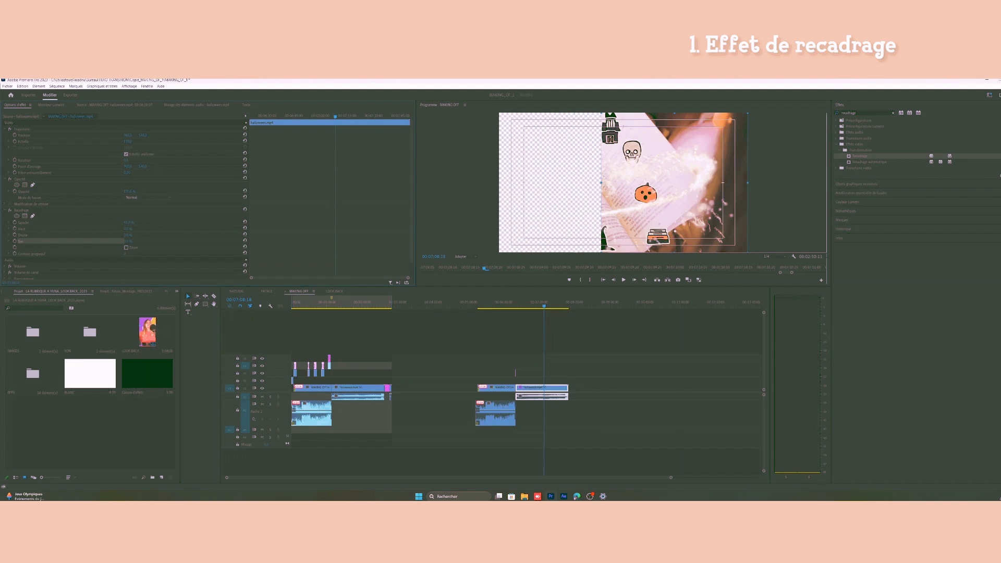
key(ctrl+z)
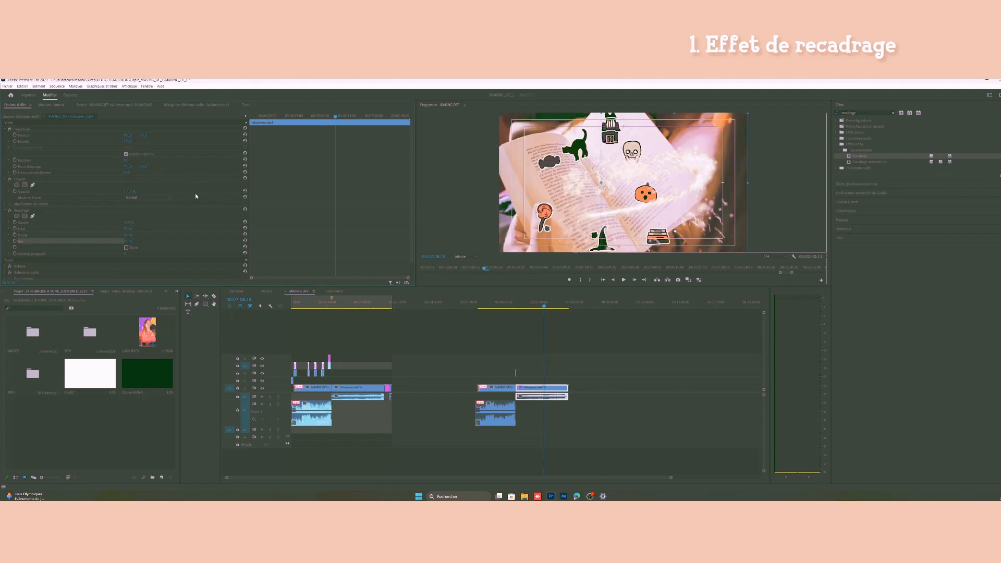
drag(125, 229, 168, 242)
key(ctrl+z)
key(ctrl+z)
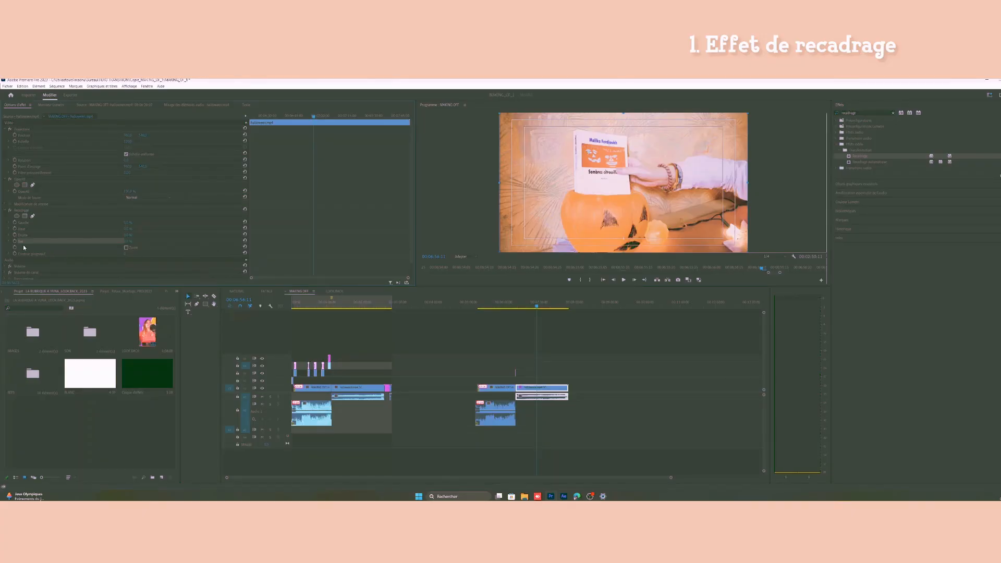
Step: Keyframe the Recadrage Bas value from uncropped to about a fifth of the frame height, and shift the first keyframe earlier
click(15, 241)
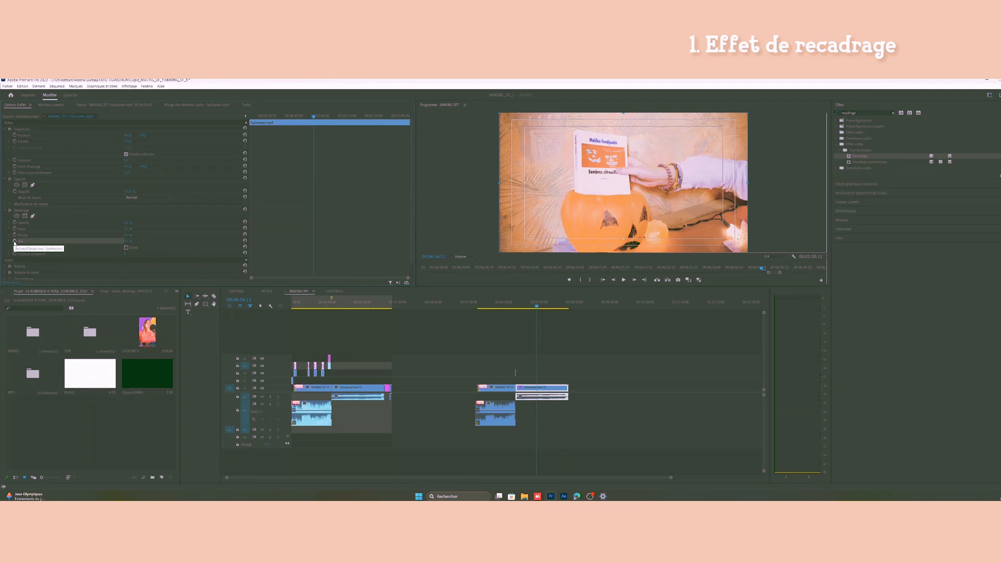
click(319, 120)
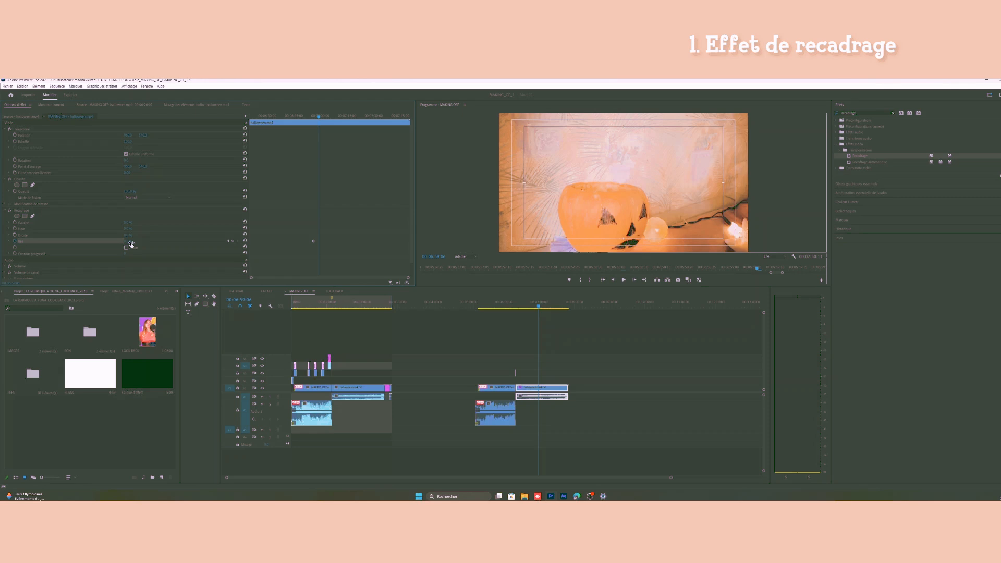
drag(128, 241, 140, 241)
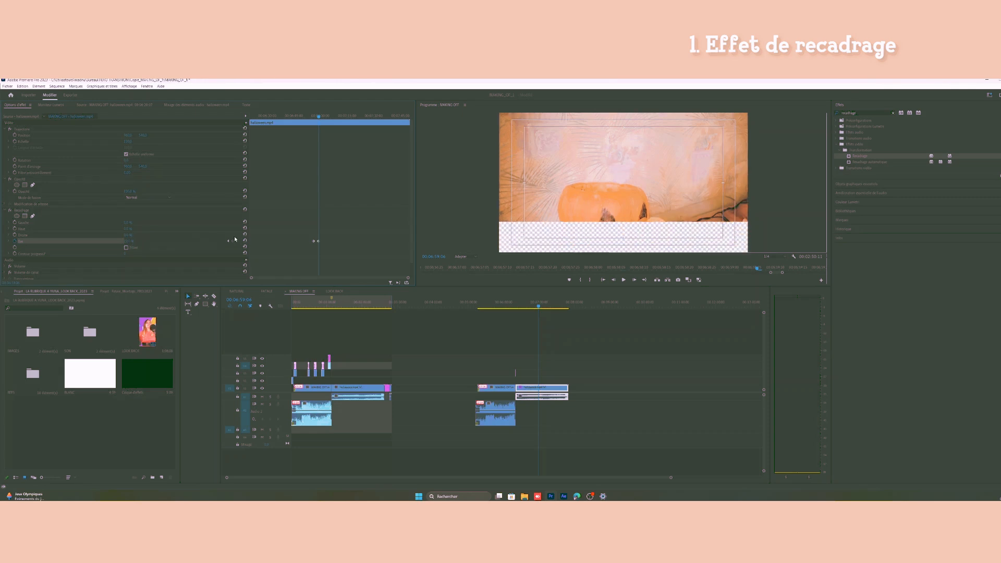
drag(314, 241, 308, 241)
Step: Play back the bottom crop animation from its first keyframe
drag(317, 121, 308, 120)
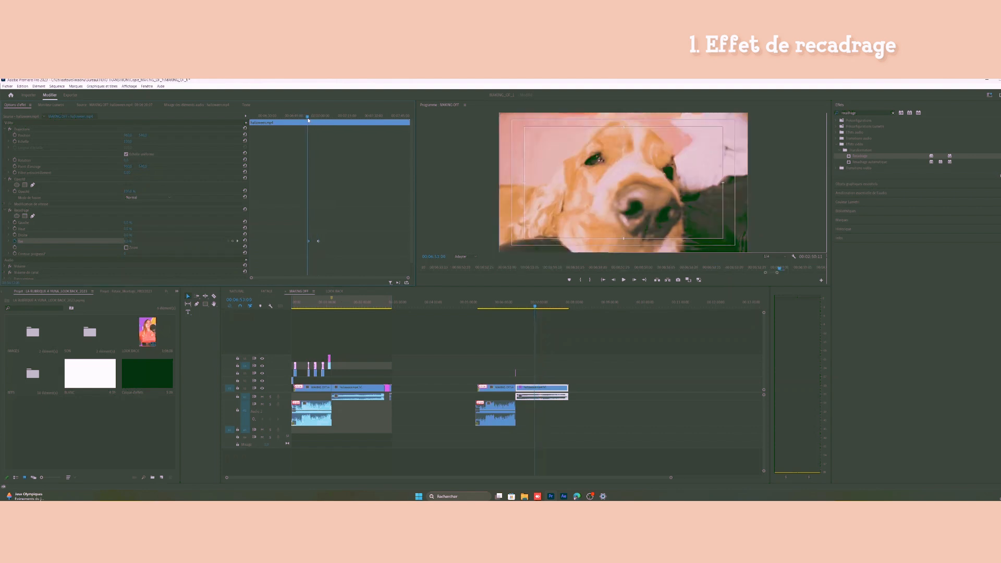
key(space)
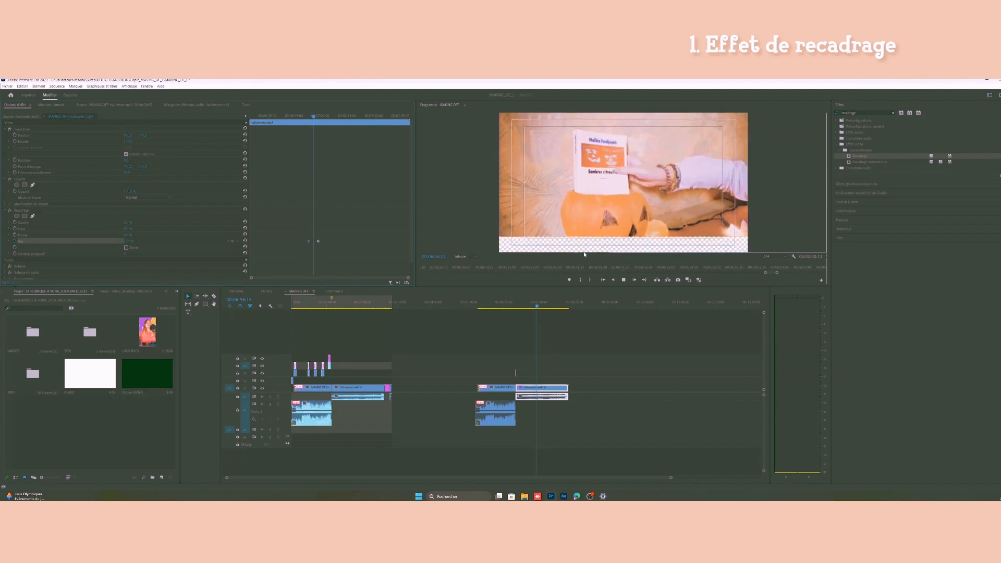
key(space)
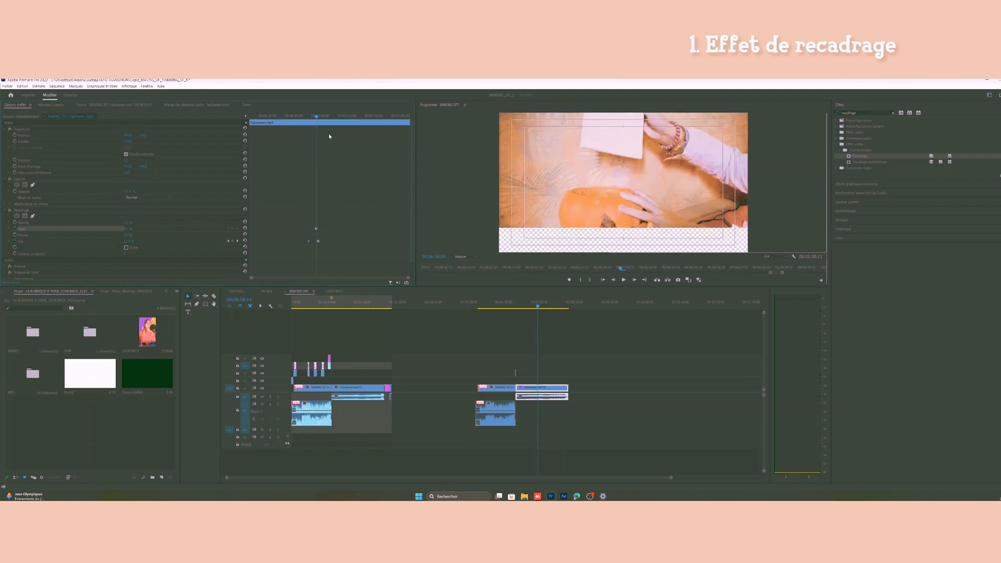
Step: Add a further Haut keyframe slightly later that crops about a third of the frame height, and return to before the crop animation
drag(320, 119, 323, 119)
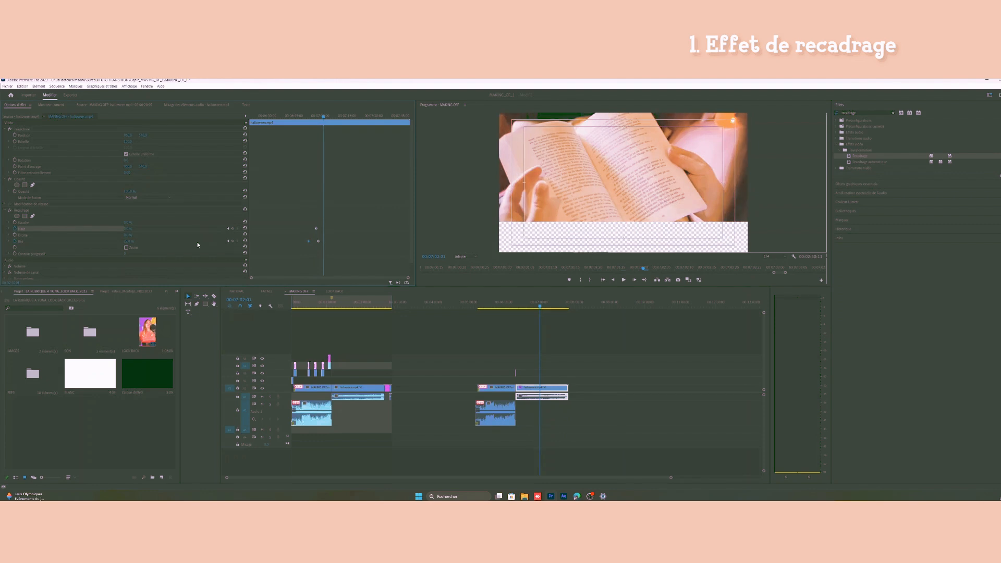
drag(128, 228, 133, 230)
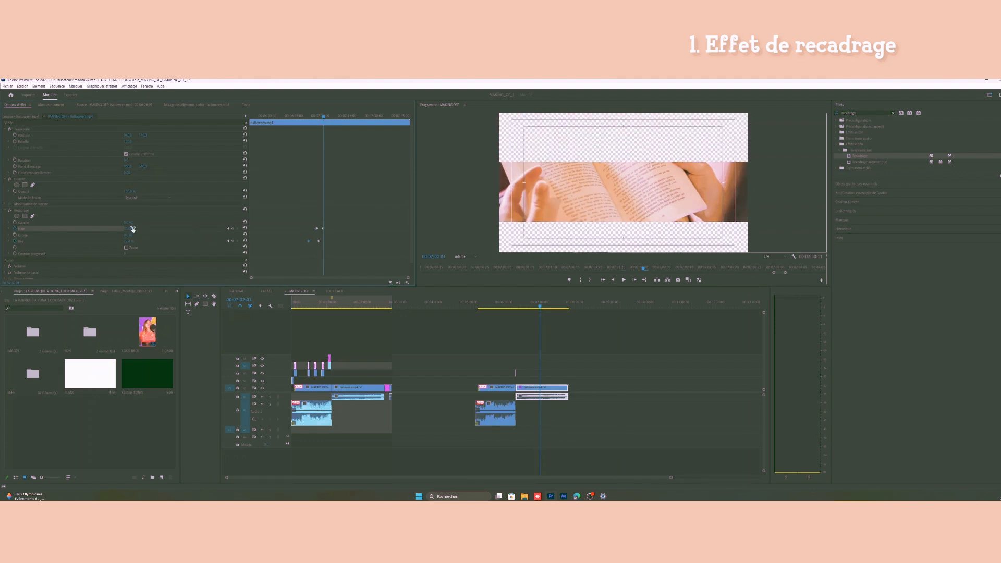
click(306, 116)
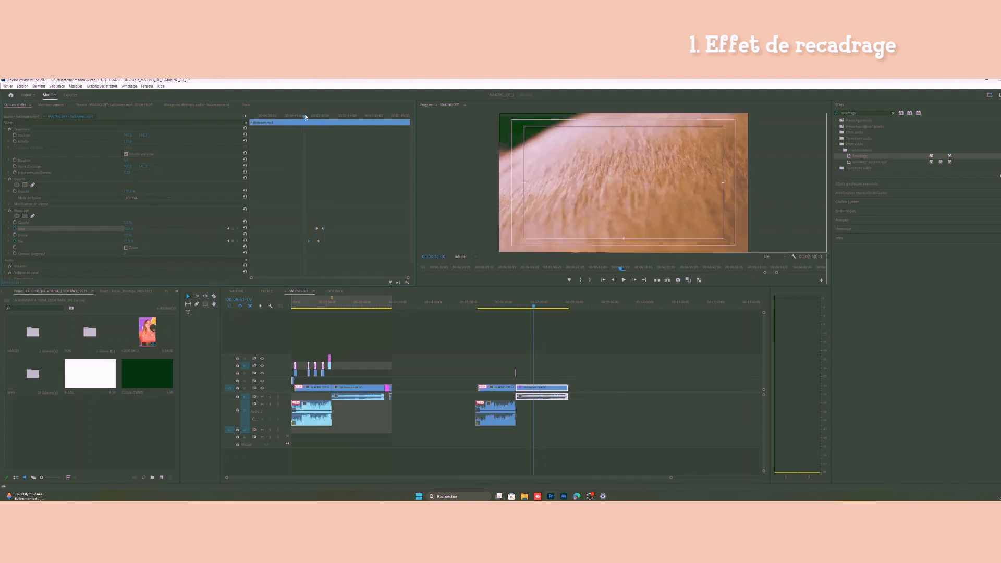
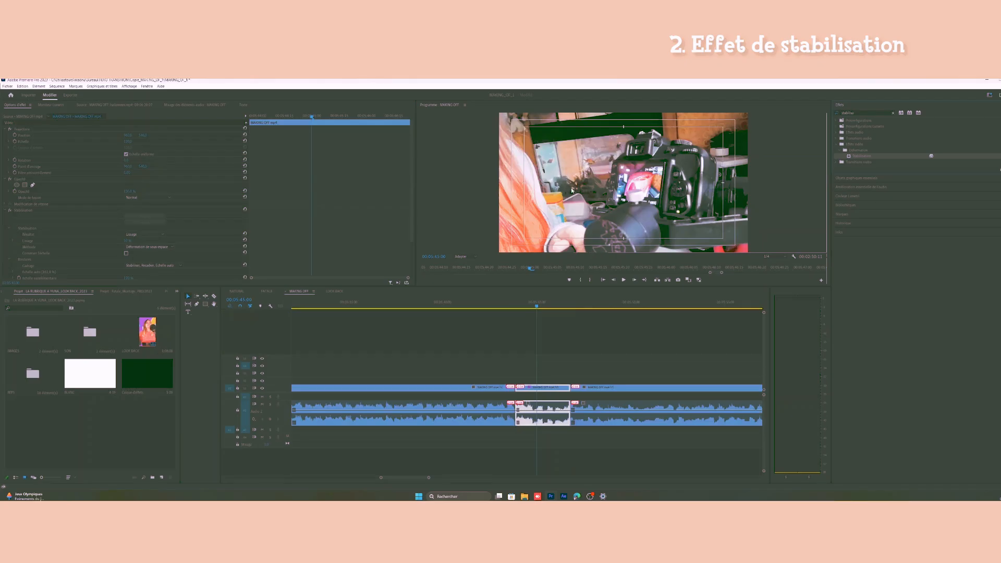
Step: Examine the Stabilisation effect's settings on the MAKING OFF.mp4 clip, including the available Méthode options
scroll(245, 228, down, 3)
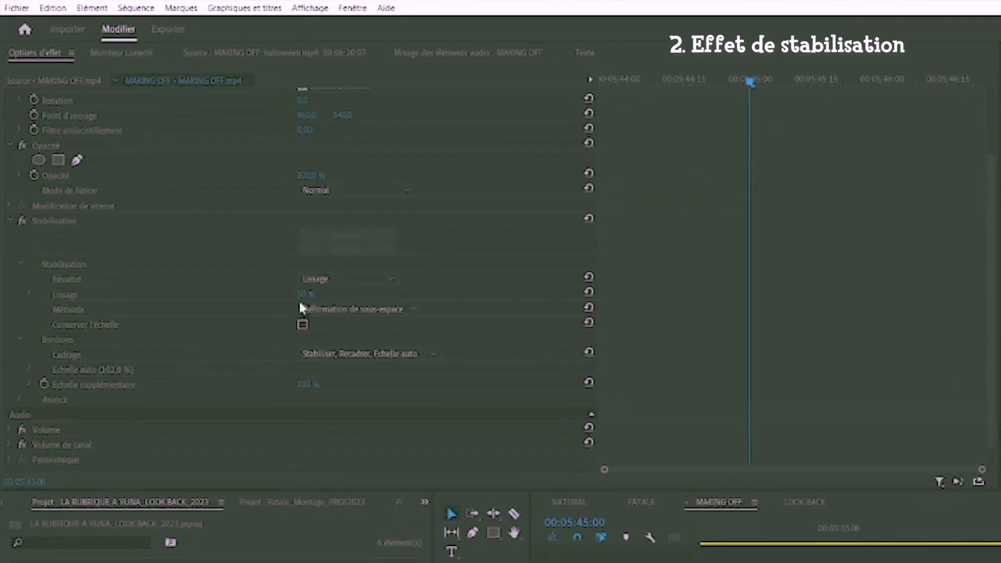
click(337, 309)
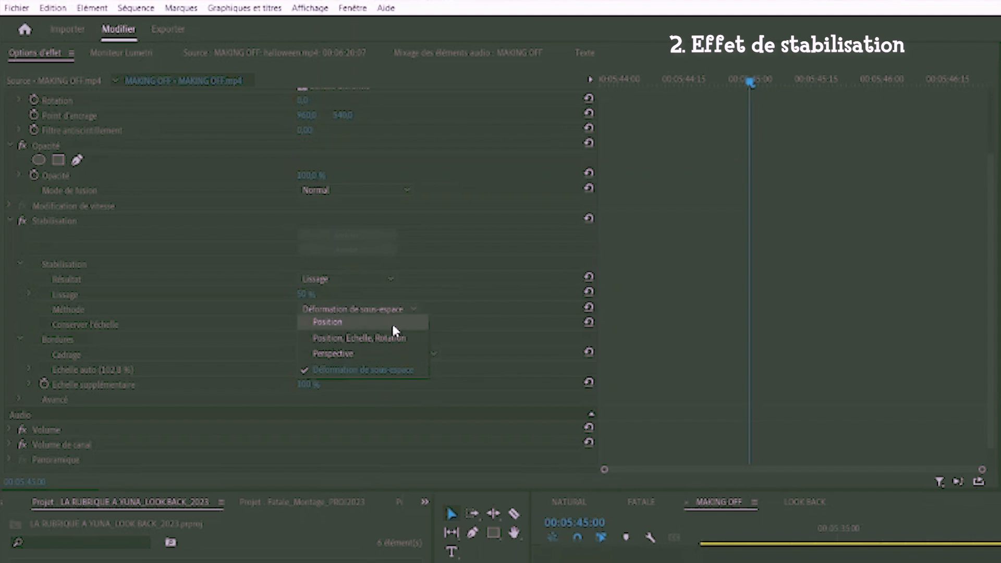
click(490, 336)
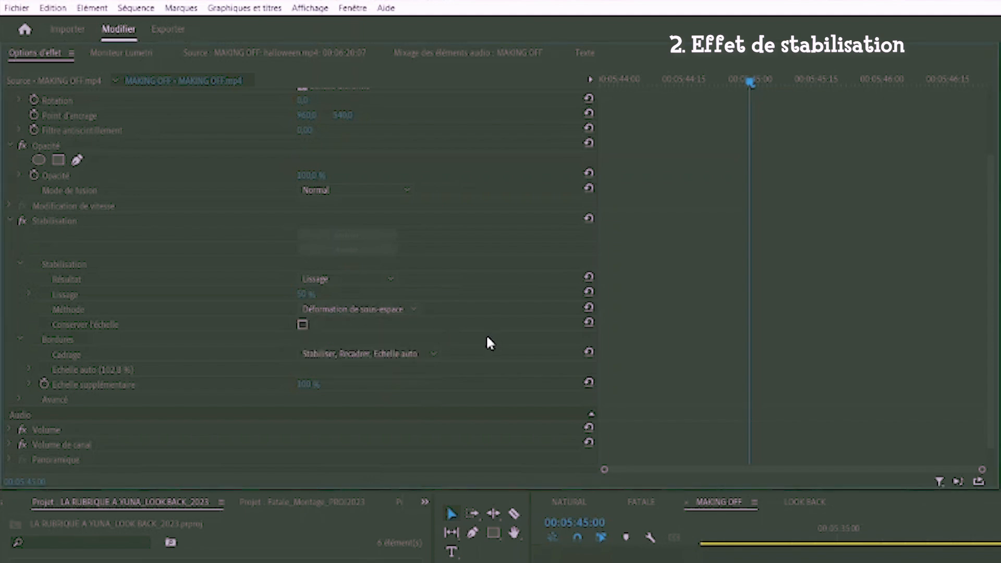
Step: Examine the Cadrage options of the Stabilisation effect
click(400, 359)
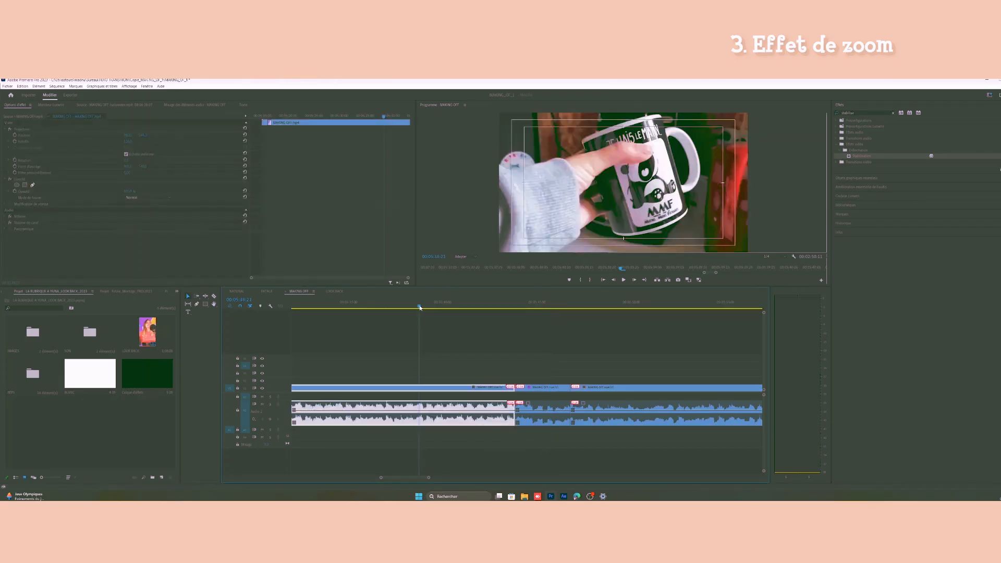
Step: Start Échelle and Position keyframes on the MAKING OFF.mp4 clip showing the person handling the camera, at the point where the zoom begins
click(394, 339)
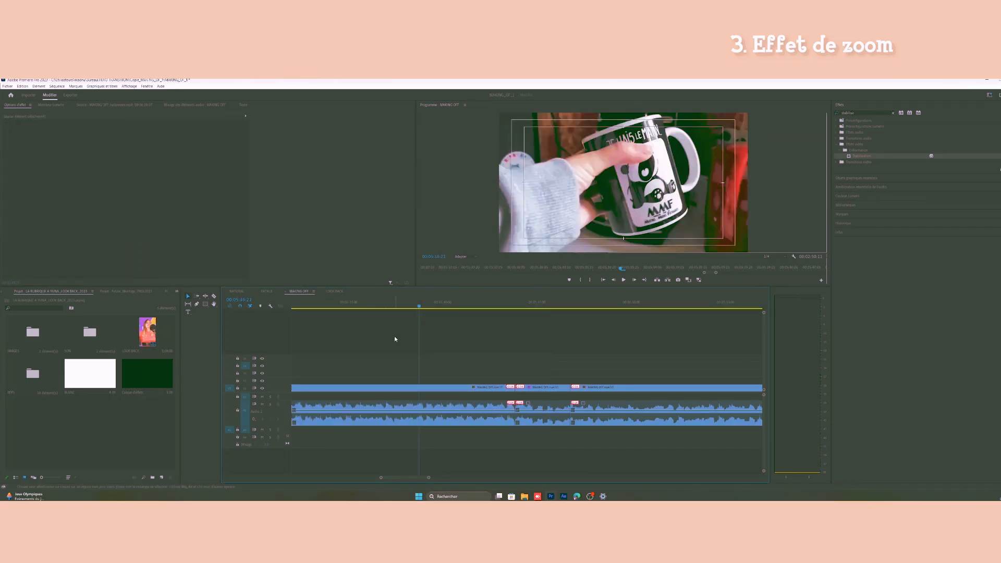
drag(415, 308, 405, 307)
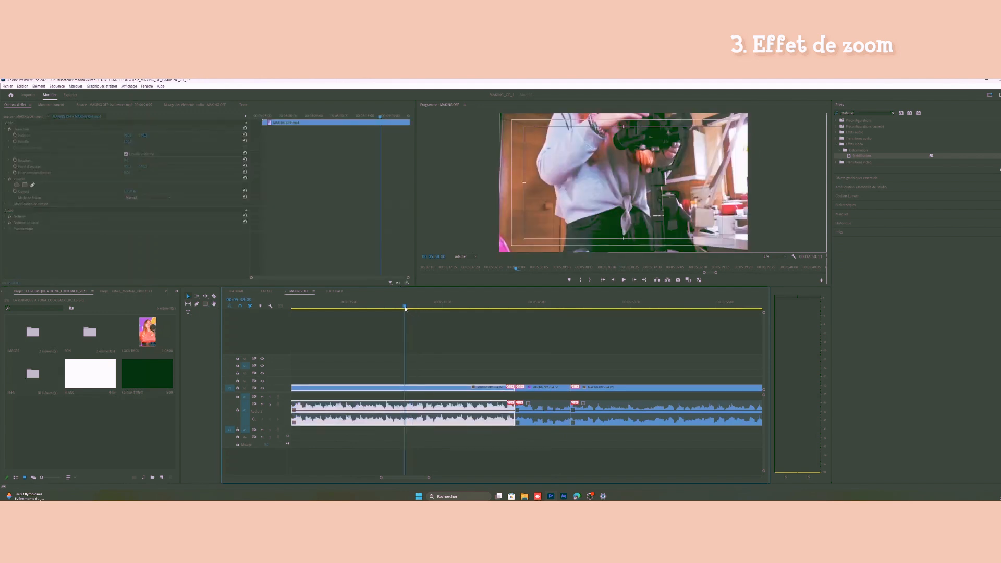
double_click(405, 388)
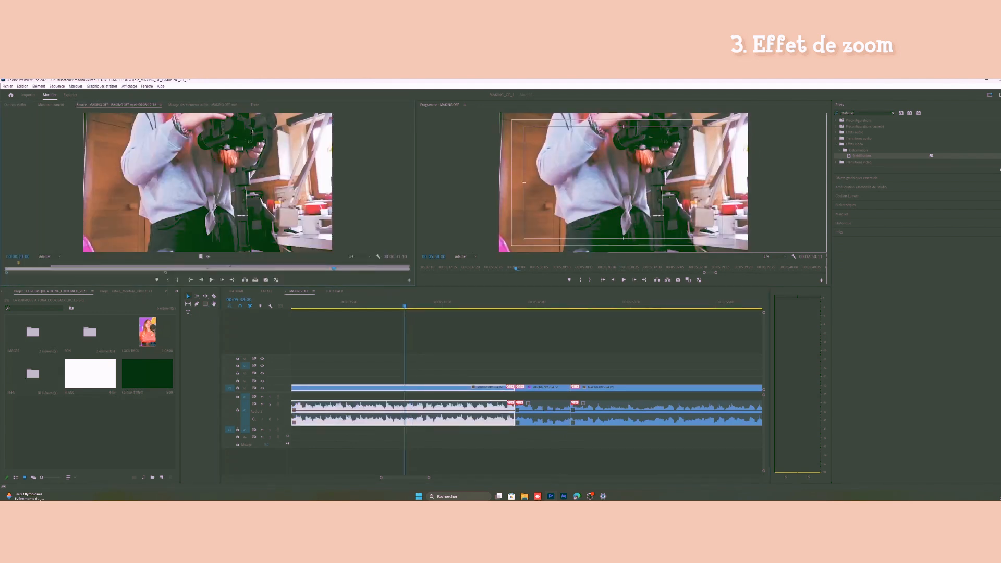
click(19, 107)
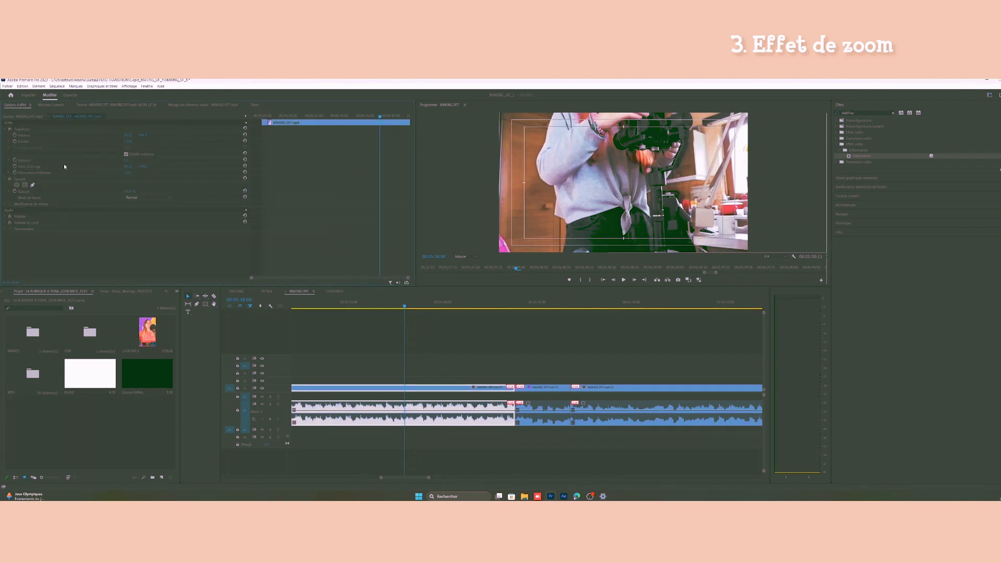
click(15, 142)
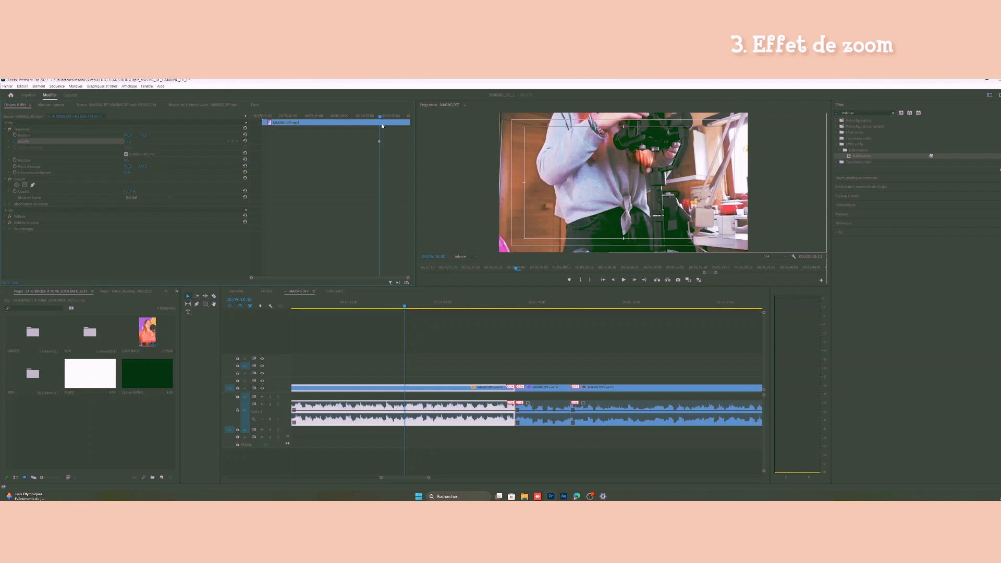
drag(384, 118, 364, 117)
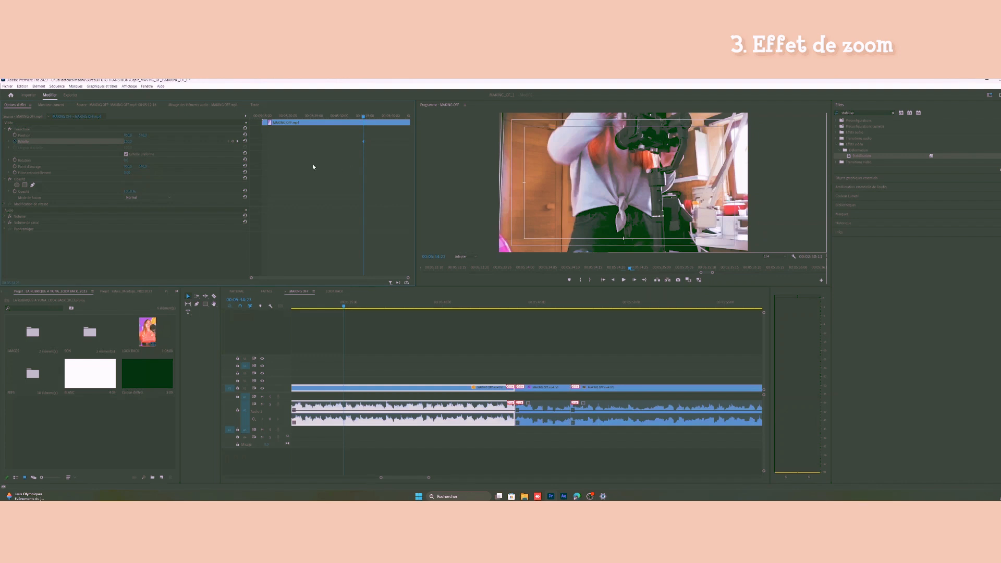
click(15, 136)
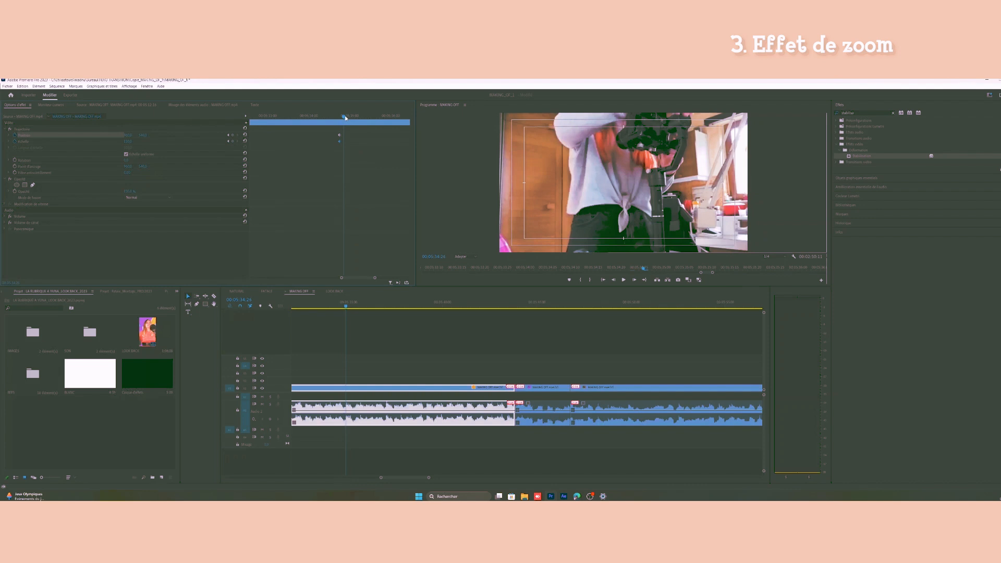
Step: Add slightly later keyframes that enlarge Échelle and shift the vertical Position downward, framing the camera in close-up
drag(344, 118, 357, 118)
drag(129, 142, 132, 142)
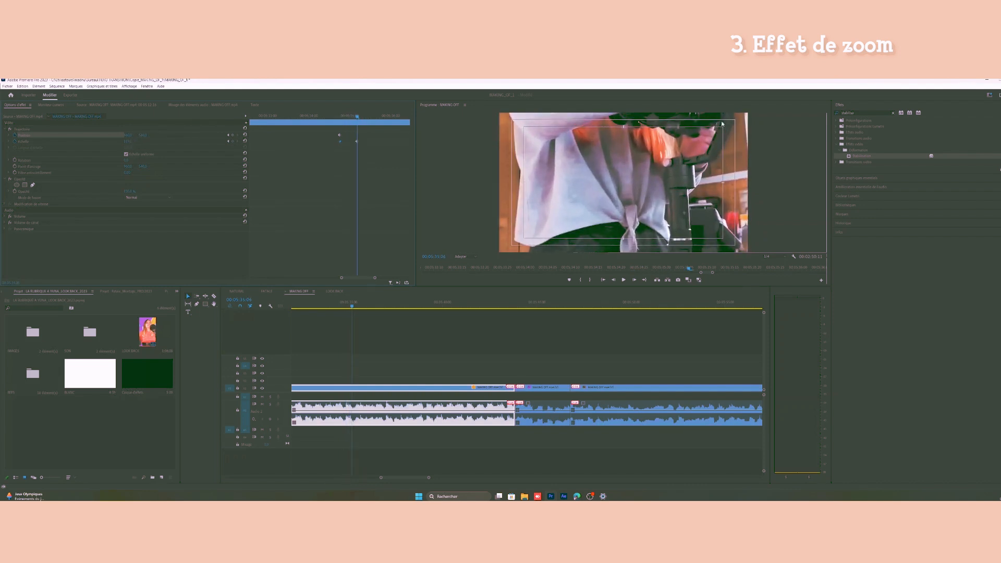
drag(142, 135, 173, 135)
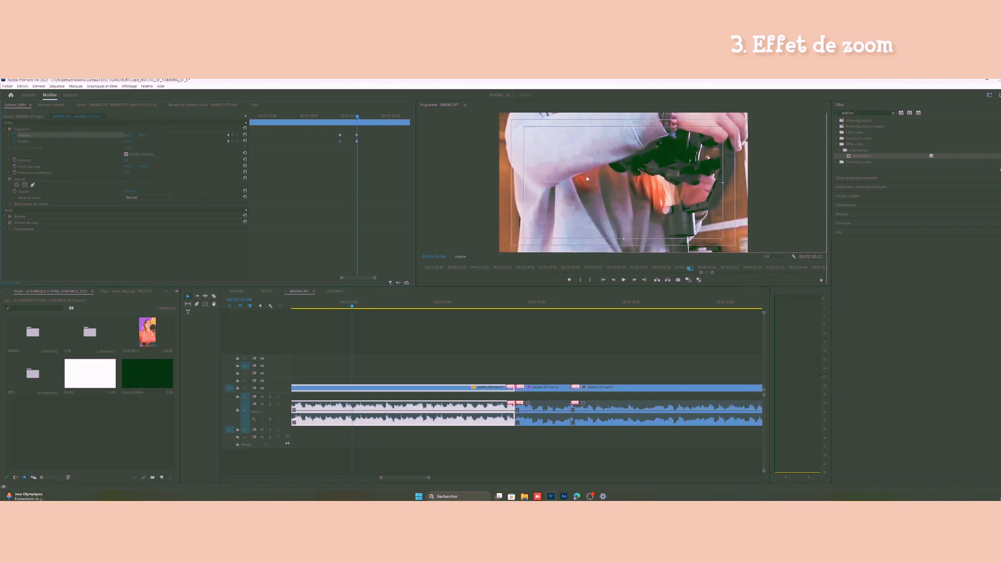
Step: Play back the zoom-in, and add Position and Échelle keyframes shortly after it to hold the close-up
key(space)
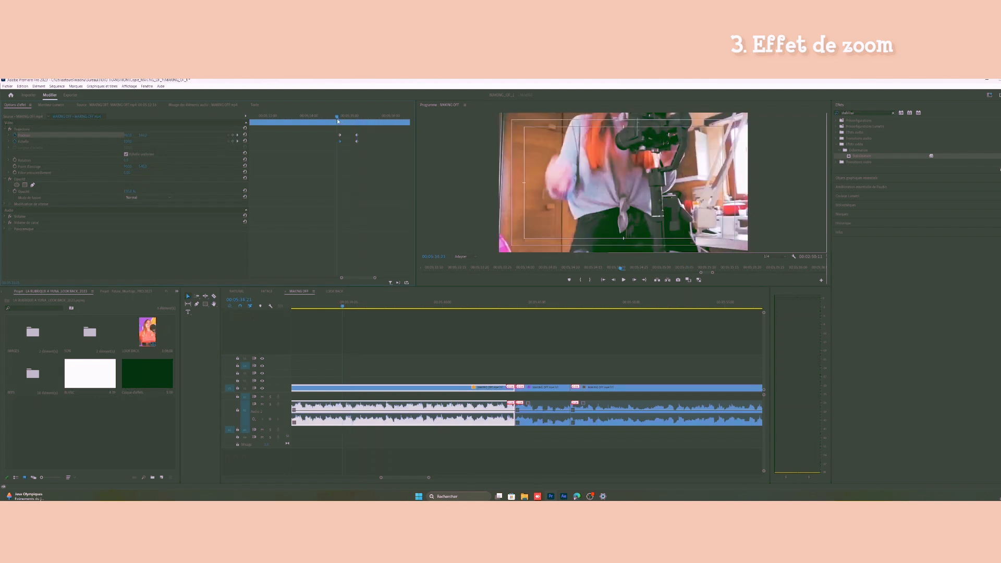
key(space)
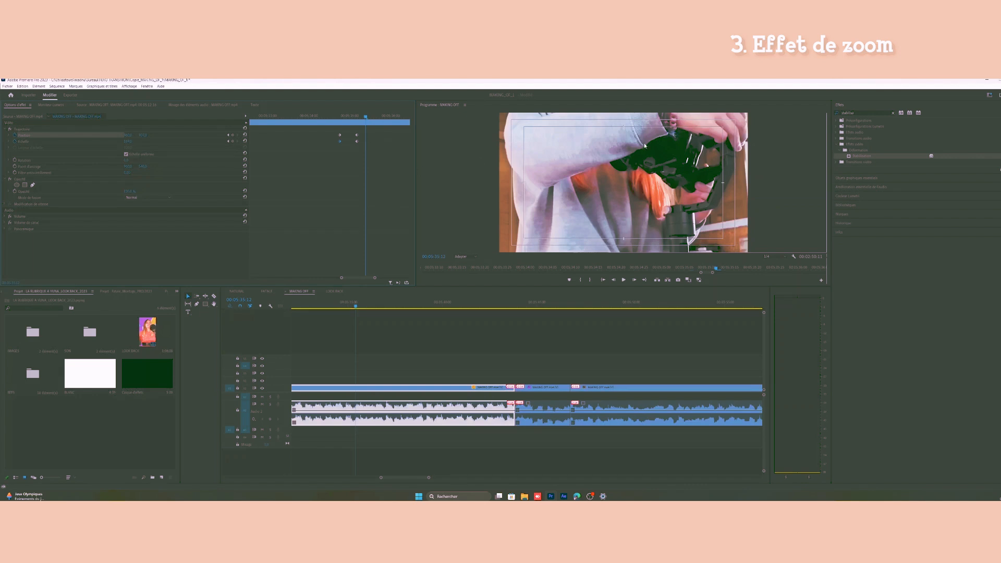
click(234, 137)
click(233, 141)
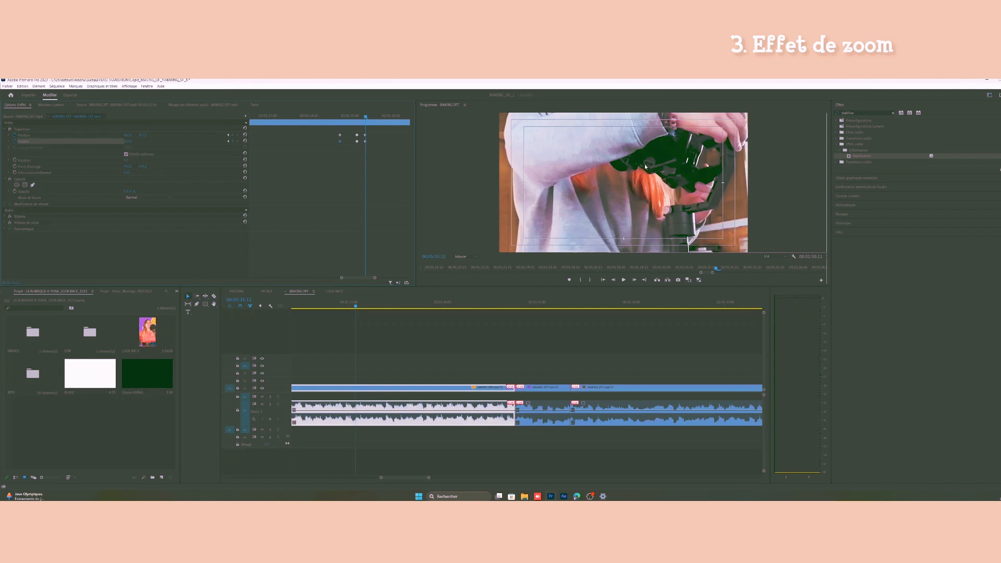
Step: Add zoom-out keyframes a little later, with Échelle at 100 and vertical Position at 540
drag(368, 119, 384, 119)
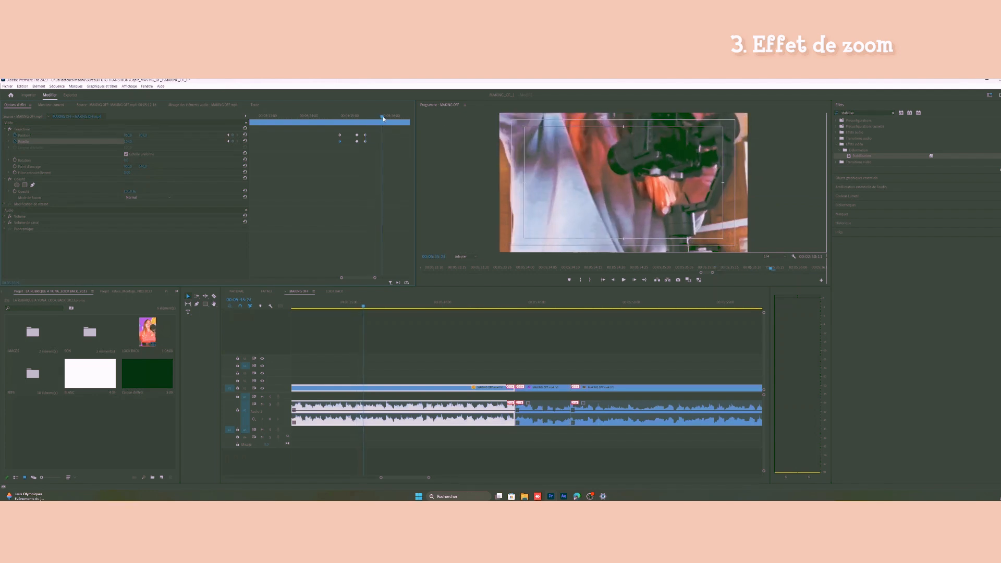
click(128, 141)
text(10)
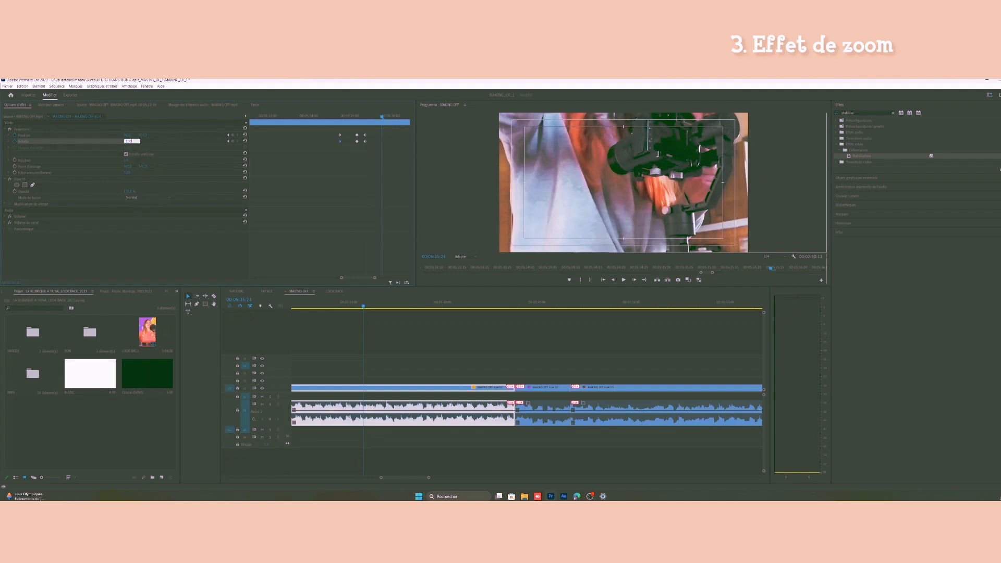
text(0)
key(Return)
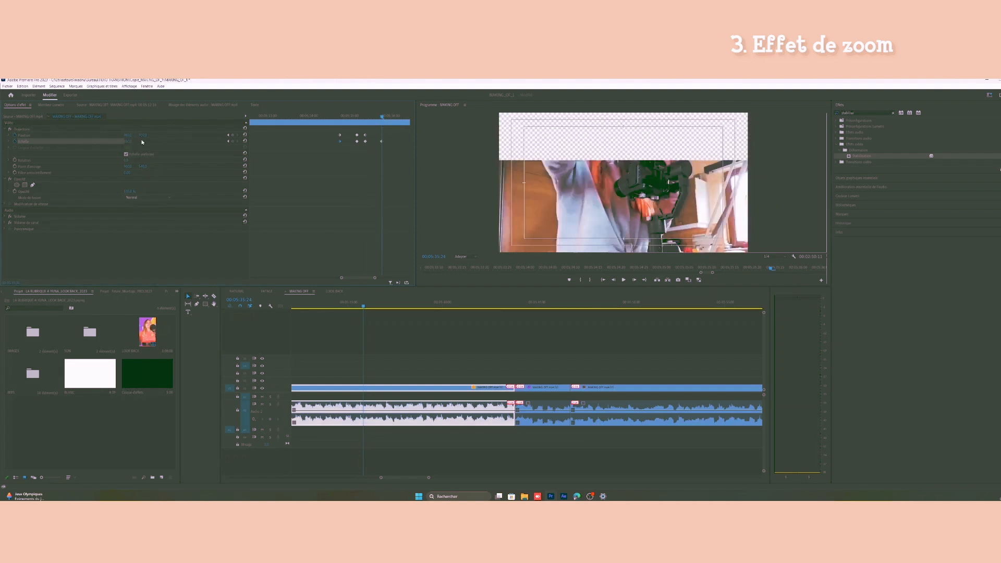
click(144, 135)
text(540)
key(Return)
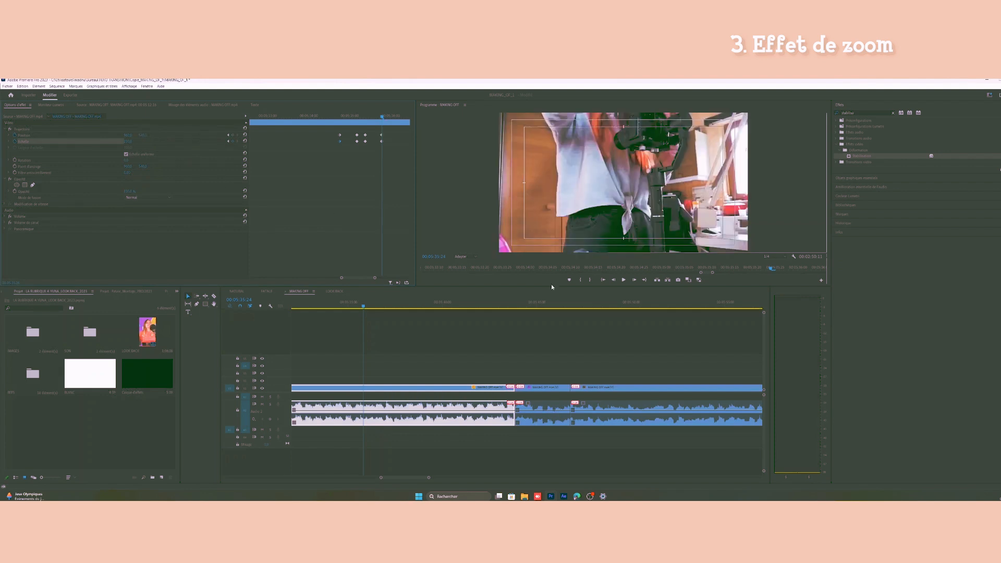
Step: Play back the complete zoom-in and zoom-out animation
key(space)
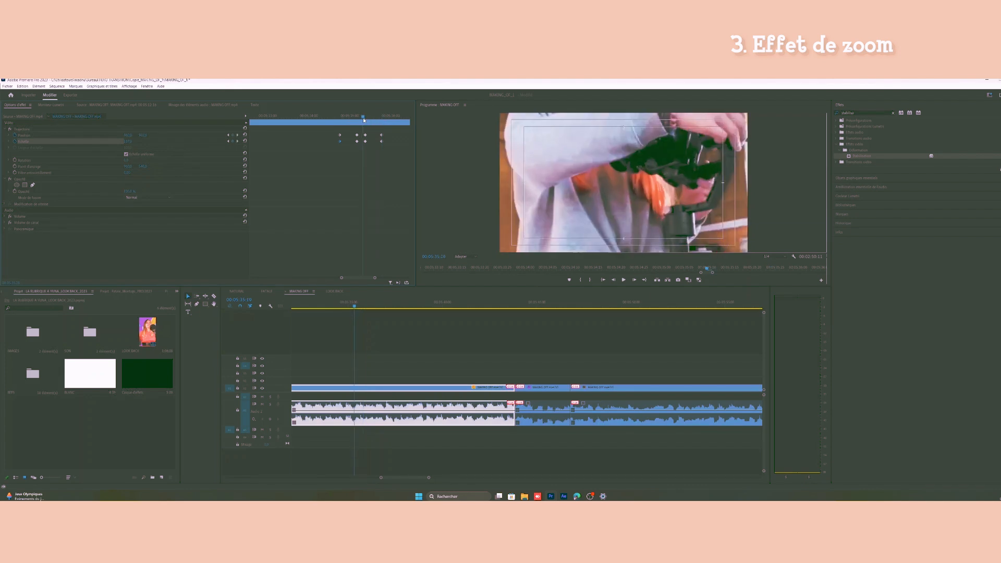
key(space)
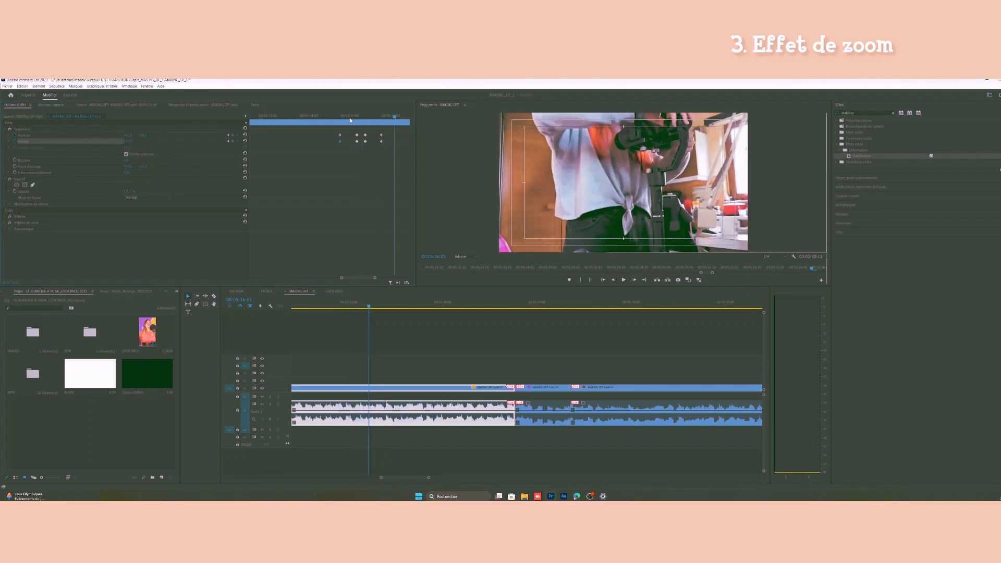
key(space)
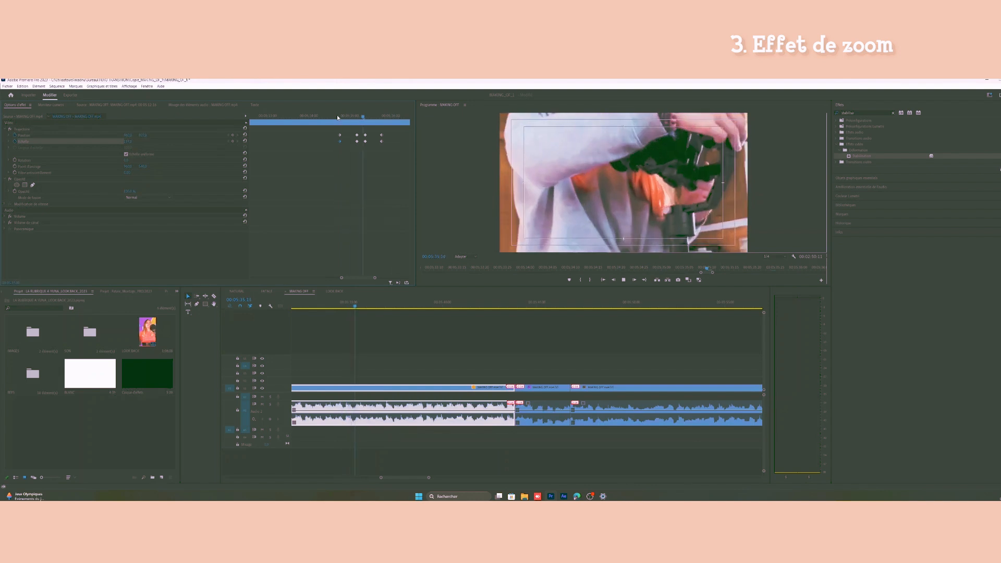
key(space)
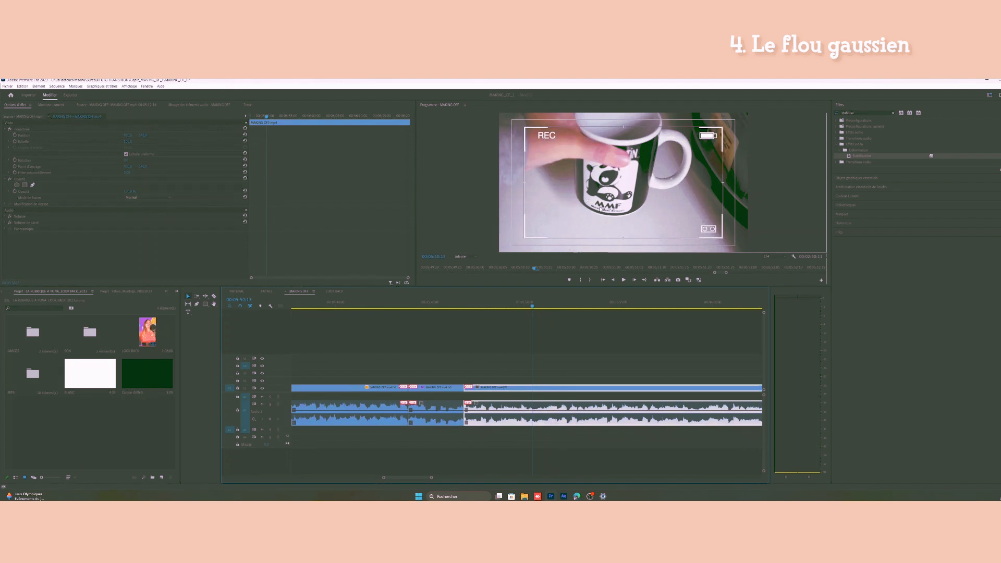
Step: Split the panda mug clip in two places to isolate a short section showing the mug
key(ctrl+k)
drag(533, 307, 524, 311)
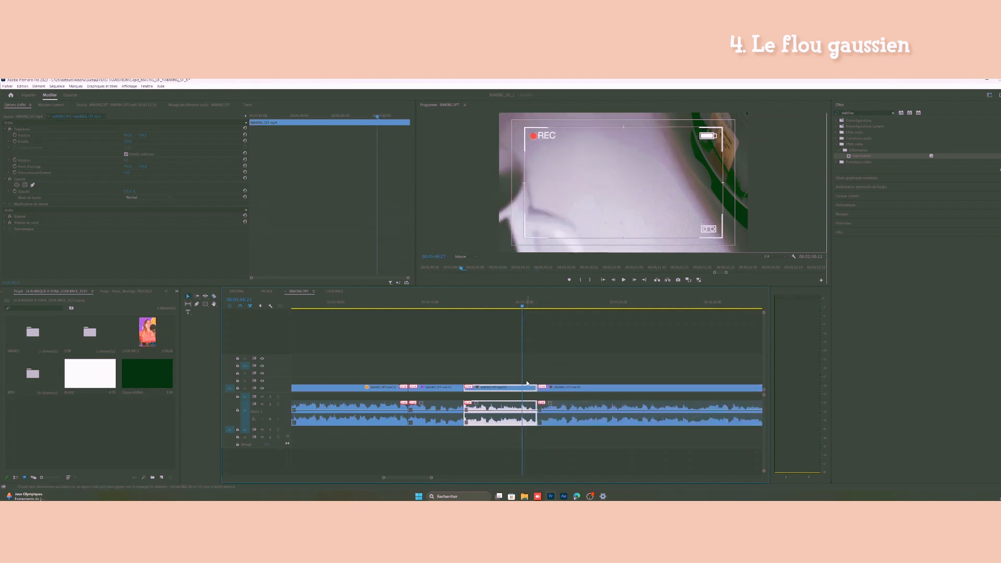
key(c)
click(523, 403)
key(v)
click(529, 407)
drag(523, 308, 532, 311)
click(543, 362)
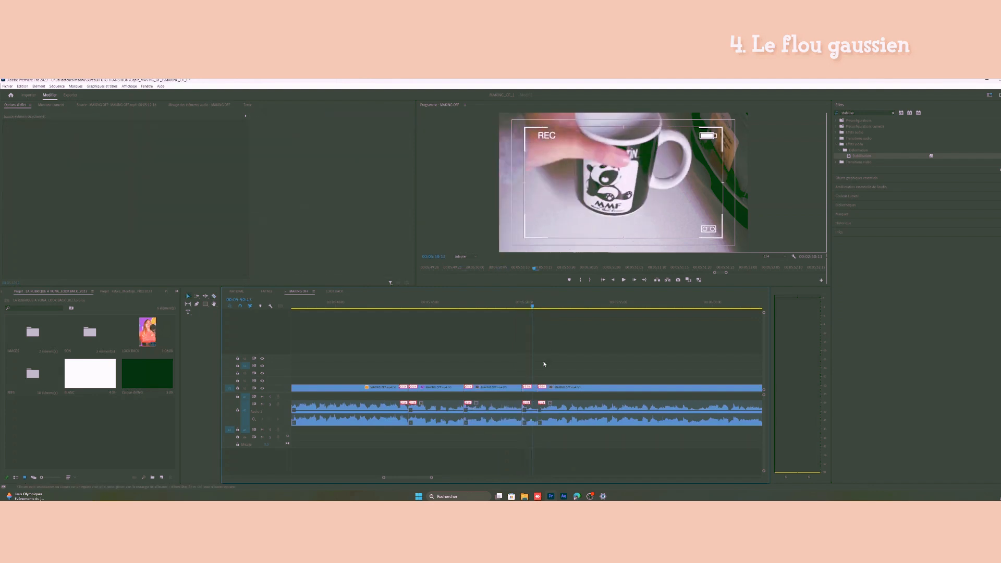
Step: Search the effects for "flou gau" and apply Flou gaussien to the short mug section
click(530, 389)
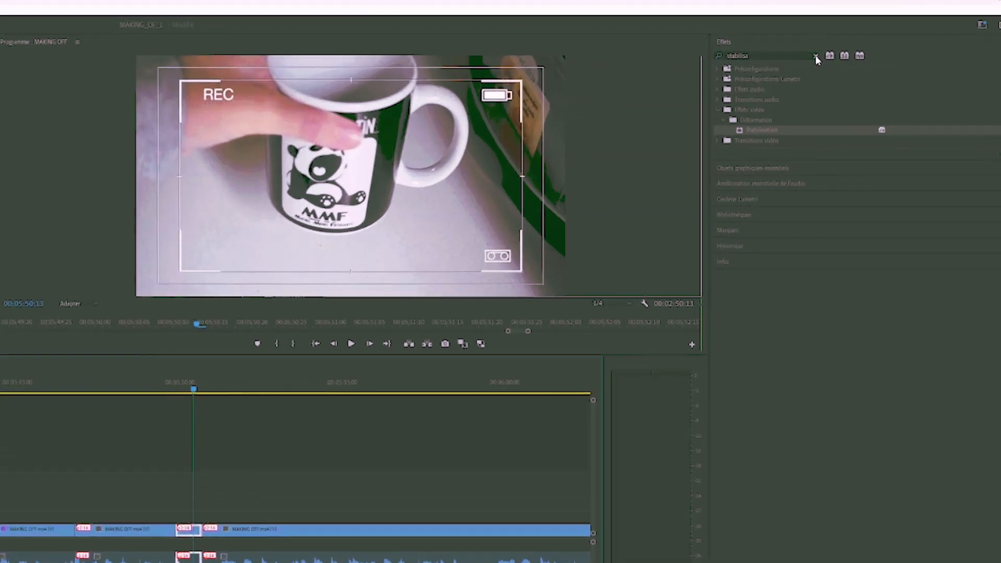
click(893, 113)
click(758, 35)
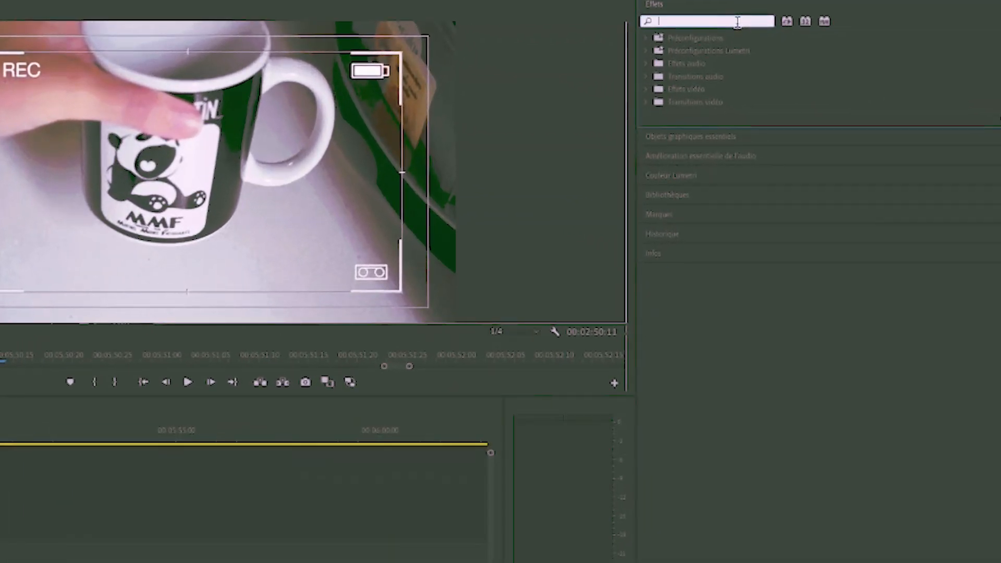
text(flou gau)
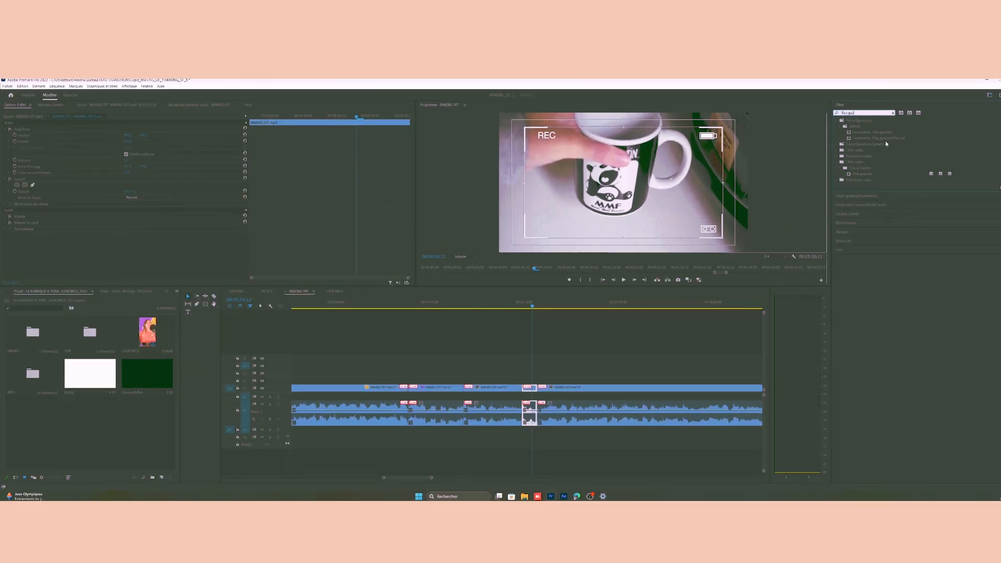
drag(661, 301, 530, 387)
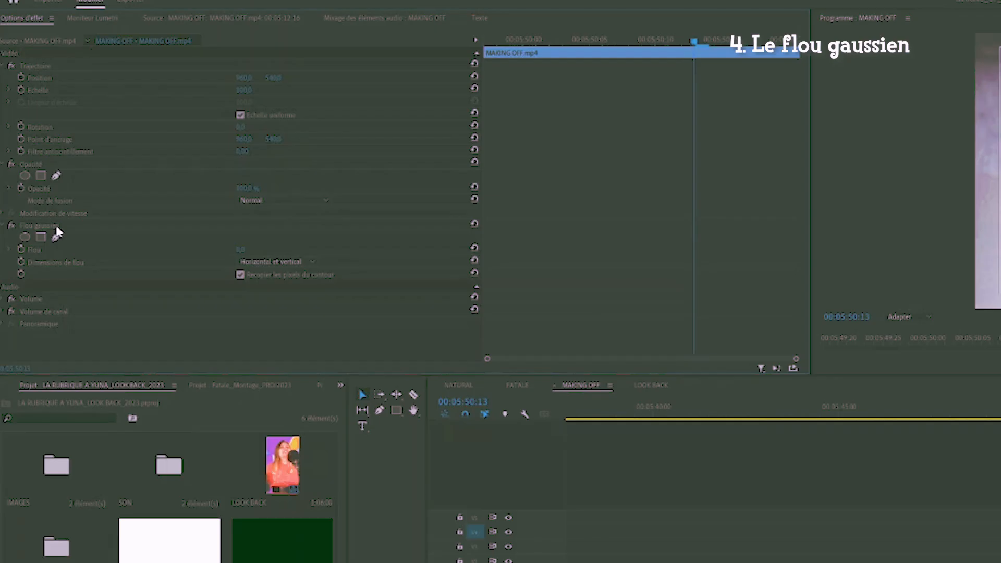
Step: Try increasing the Flou amount of Flou gaussien on the whole image, and return it to no blur
click(32, 213)
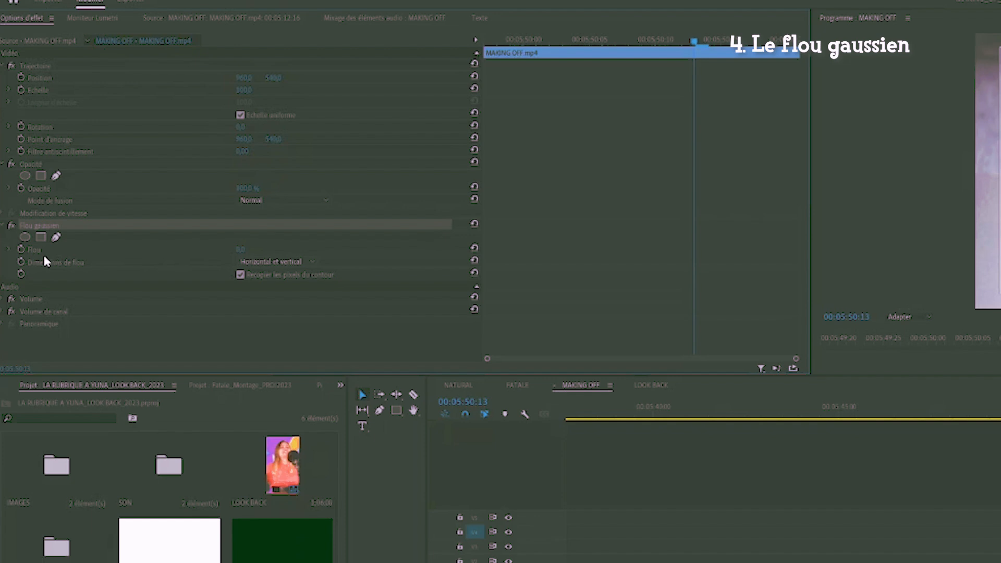
drag(242, 250, 259, 250)
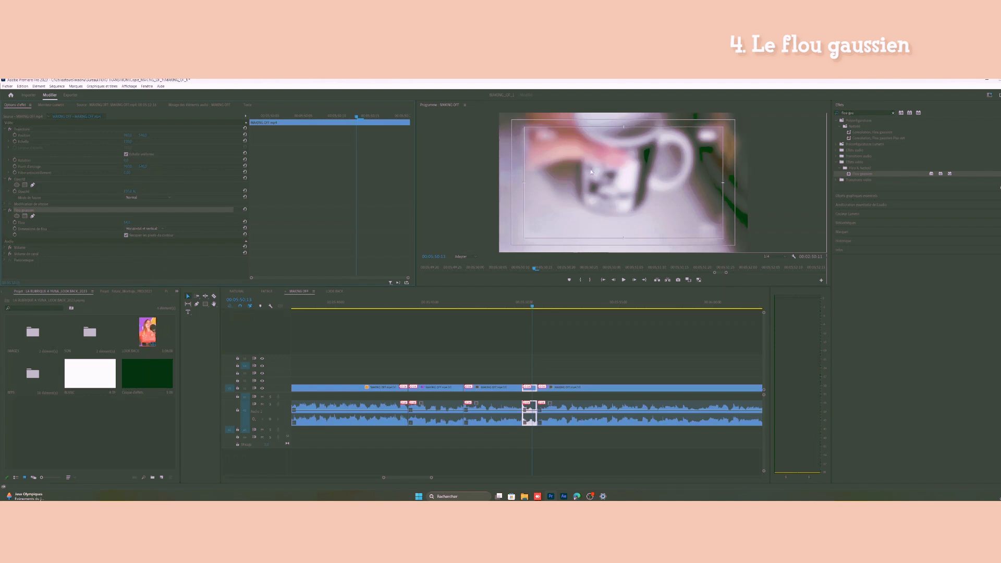
drag(127, 222, 109, 223)
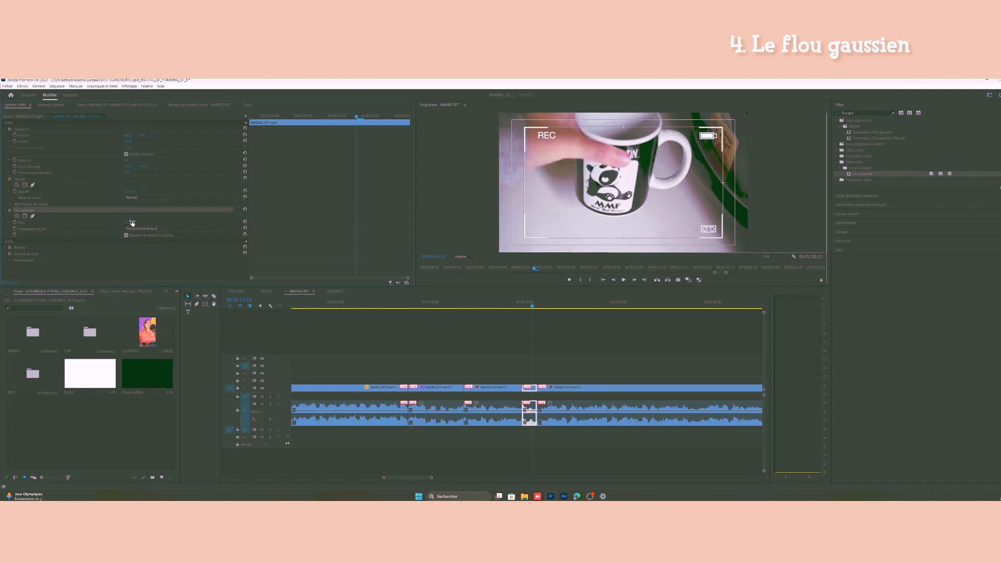
Step: Draw a polygonal Flou gaussien mask around the panda on the mug and increase the Flou amount inside it
click(25, 216)
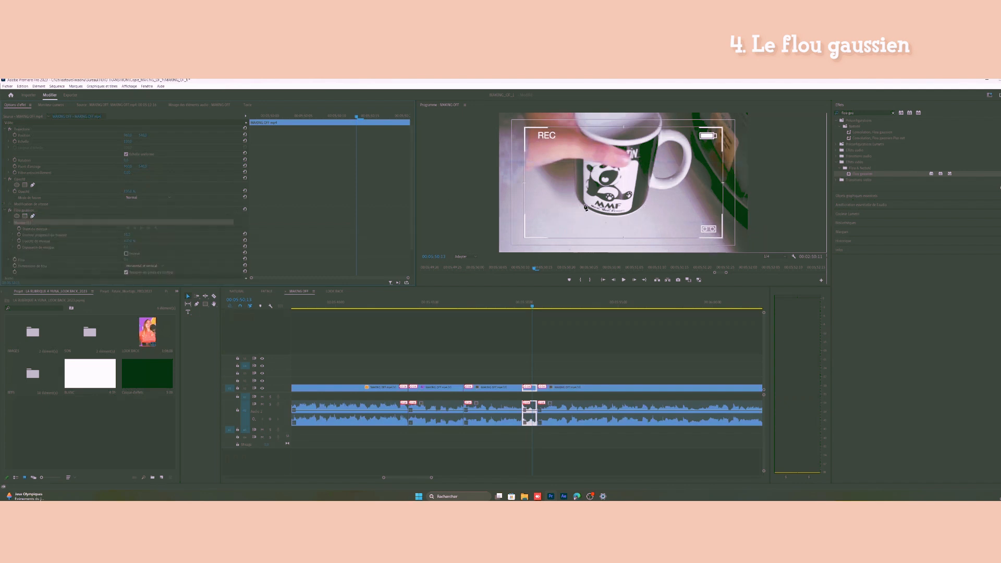
click(585, 206)
click(590, 167)
click(629, 165)
click(648, 176)
click(585, 206)
drag(129, 261, 138, 260)
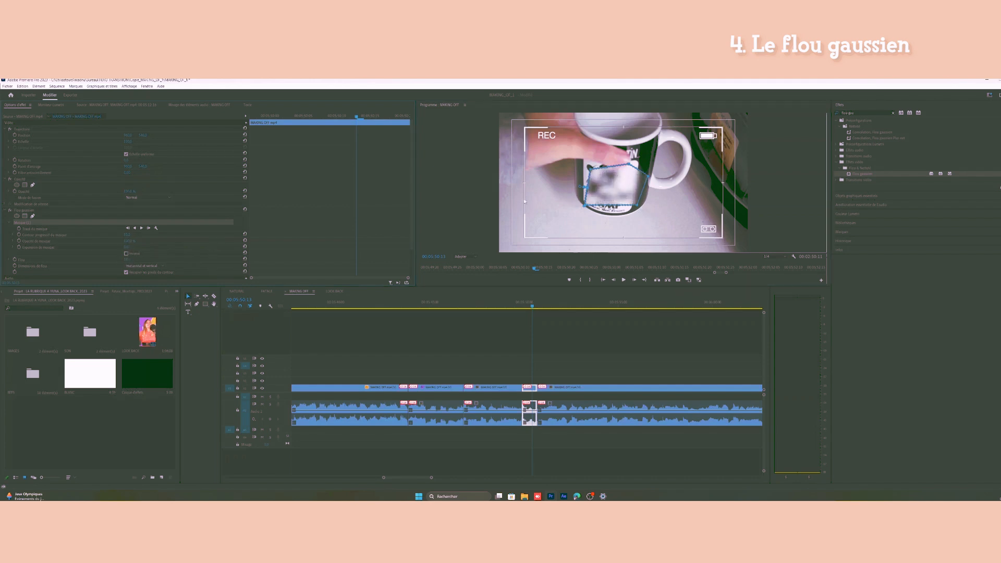
Step: Undo the blur increase and the polygonal mask on the Flou gaussien effect
key(ctrl+z)
key(ctrl+z)
key(ctrl+z)
key(ctrl+z)
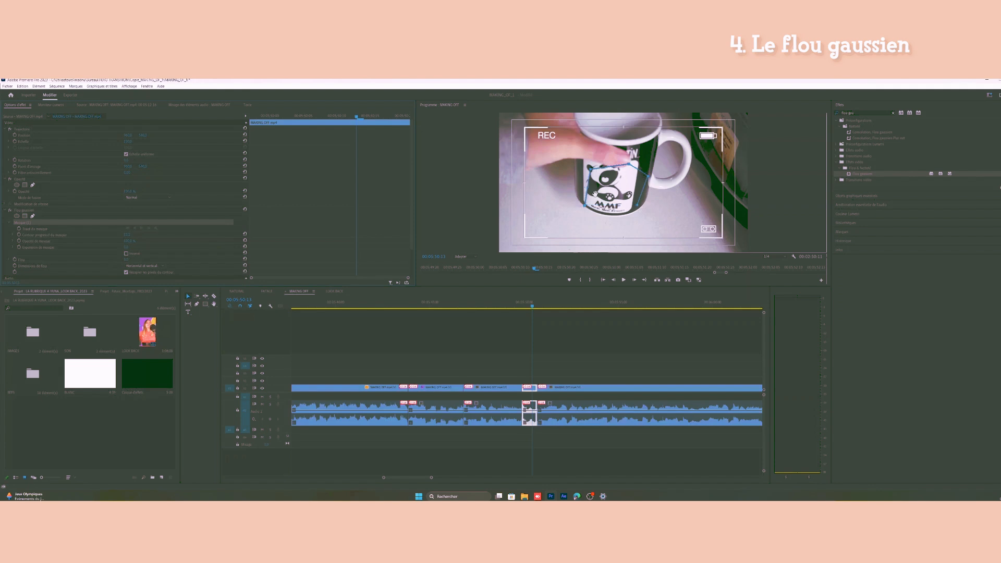
key(ctrl+z)
key(ctrl+z)
key(ctrl+z)
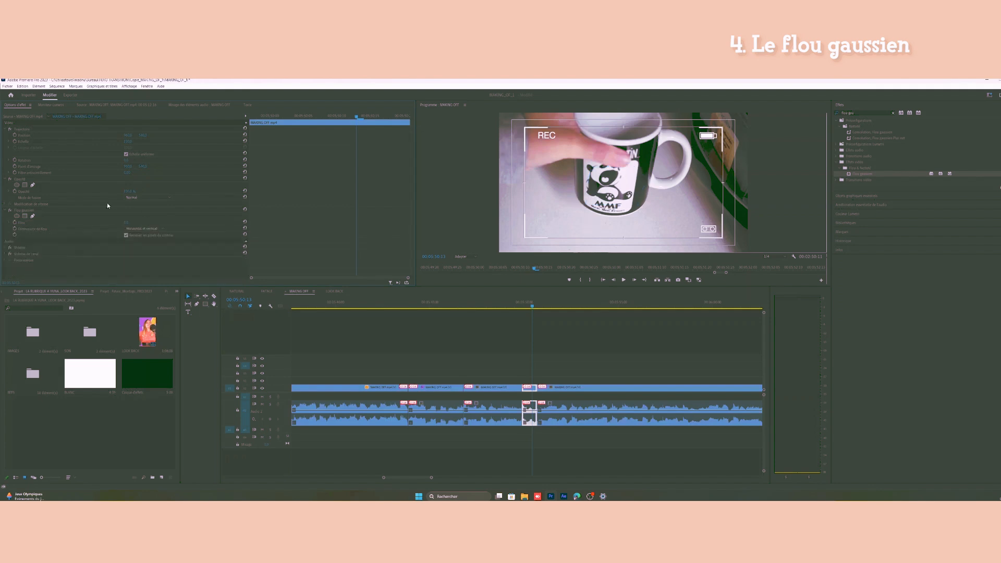
Step: Add an elliptical mask to the Flou gaussien effect over the panda on the mug
click(18, 216)
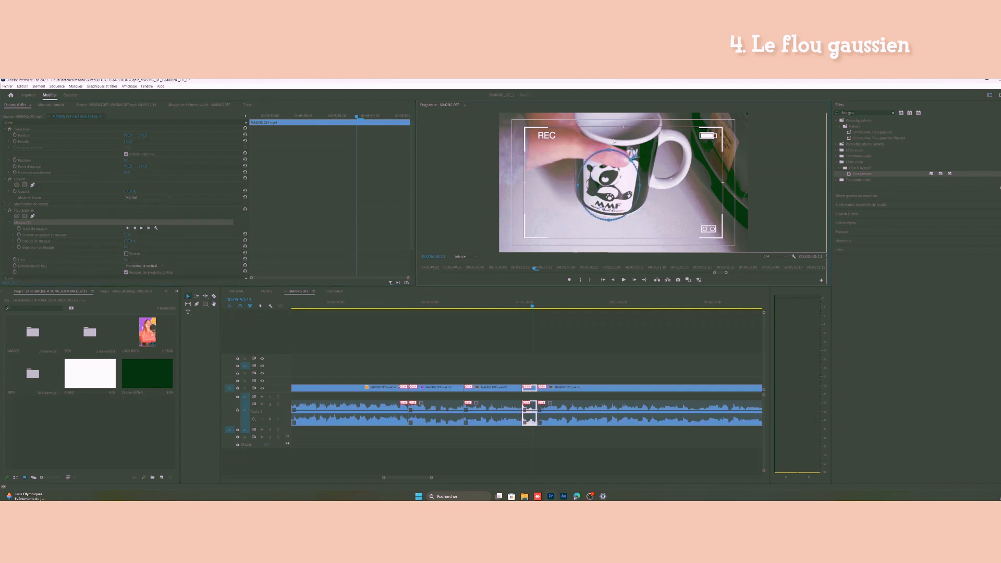
Step: Reshape the elliptical mask to cover only the MMF lettering on the mug, increase its Flou amount and adjust its Contour progressif
drag(609, 151, 615, 209)
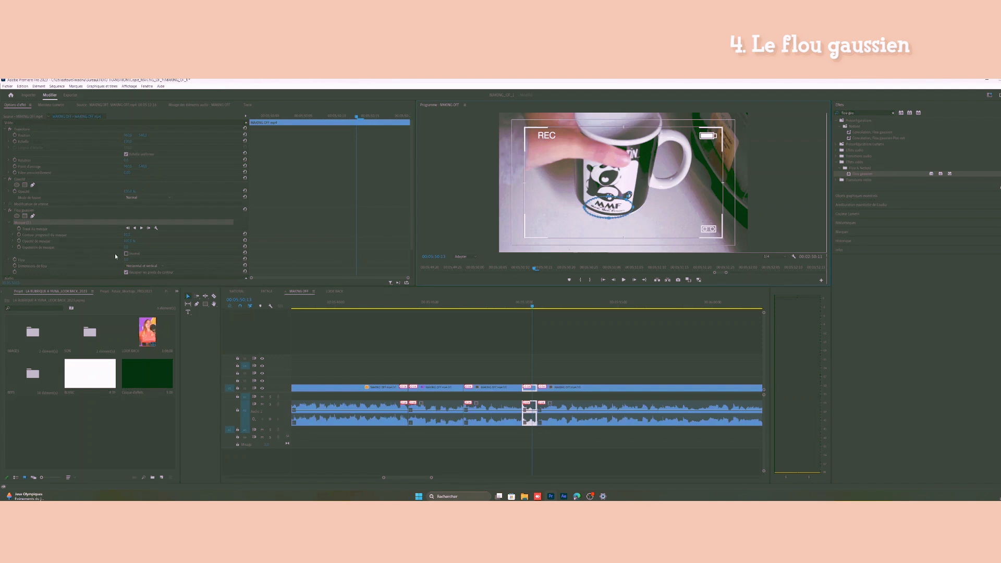
drag(127, 259, 162, 259)
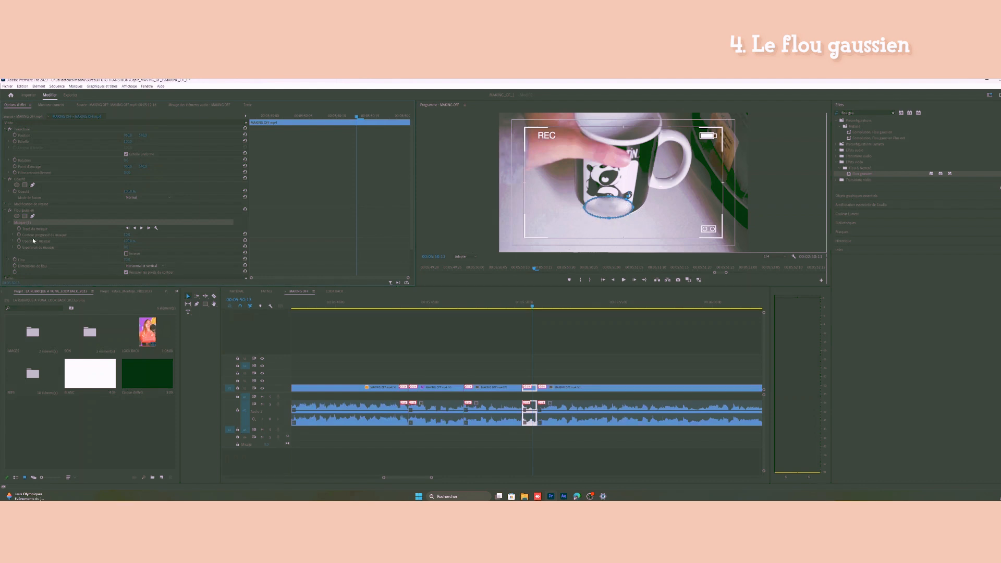
drag(127, 234, 147, 235)
Step: Track the Flou gaussien mask backward from the current frame to the clip's start and scrub through the tracked frames
click(134, 228)
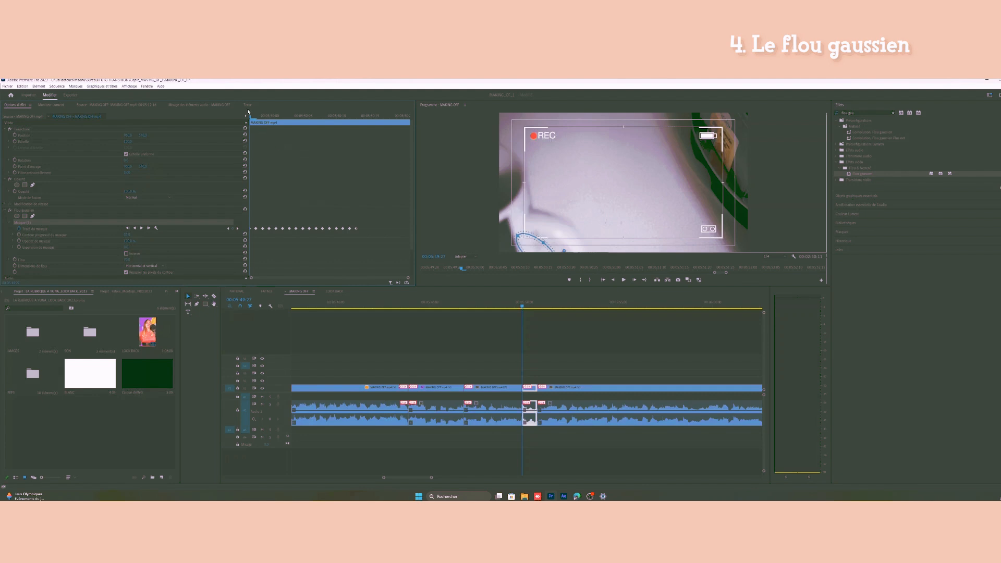
drag(249, 112, 312, 121)
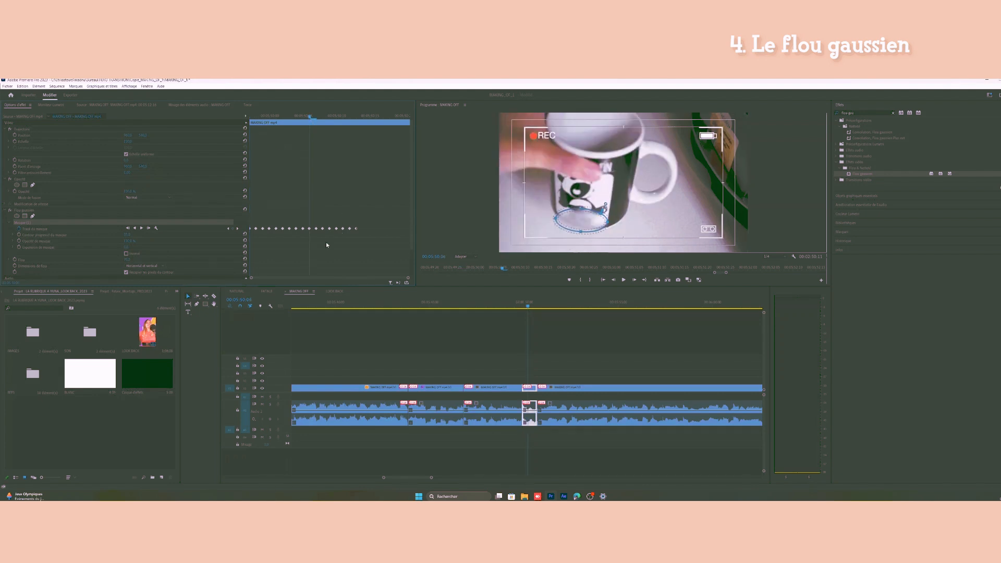
Step: Delete the early Tracé du masque keyframes and reposition the mask over the mug's lettering frame by frame going backward
drag(304, 238, 247, 212)
key(Left)
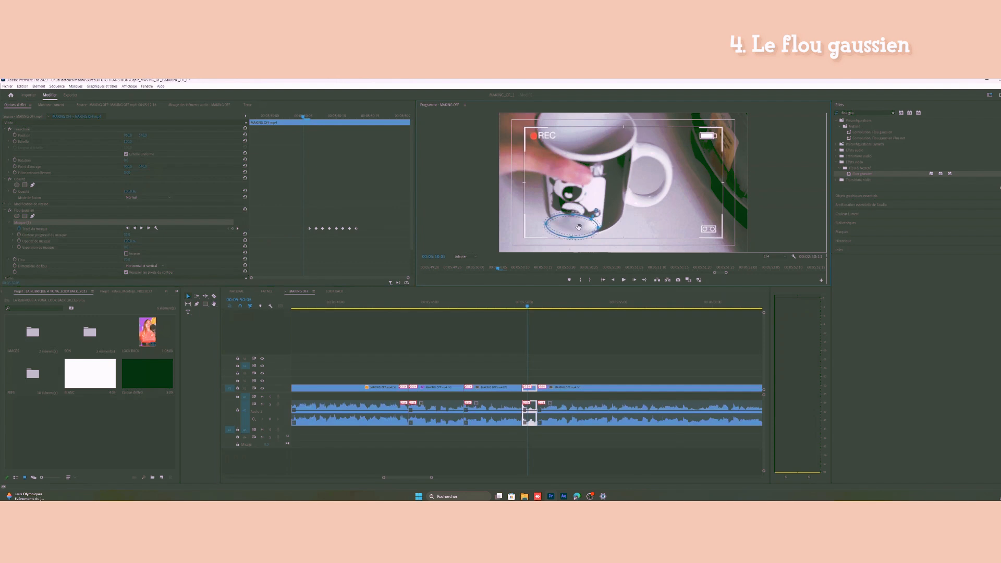
key(Left)
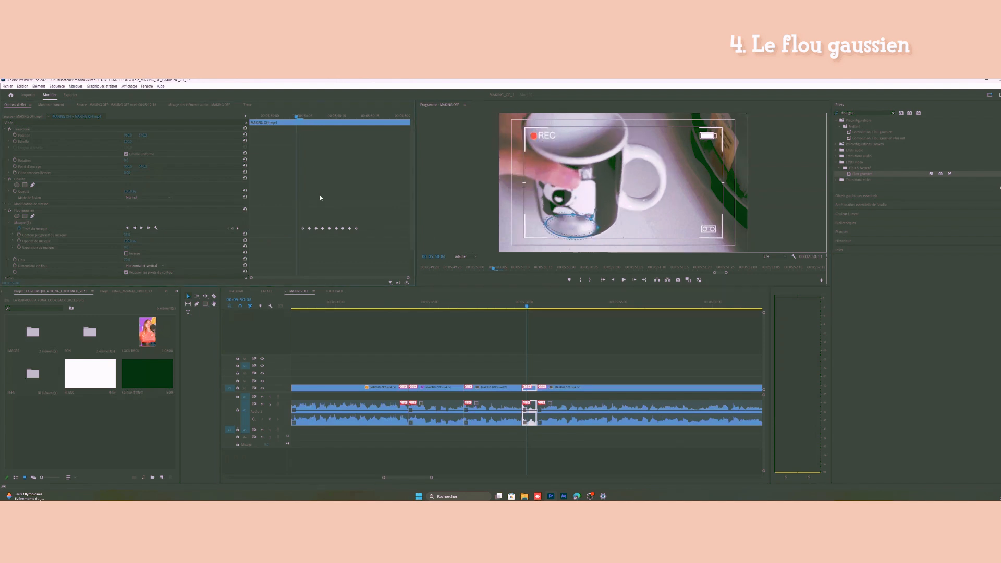
drag(582, 214, 577, 233)
key(Left)
drag(295, 115, 349, 121)
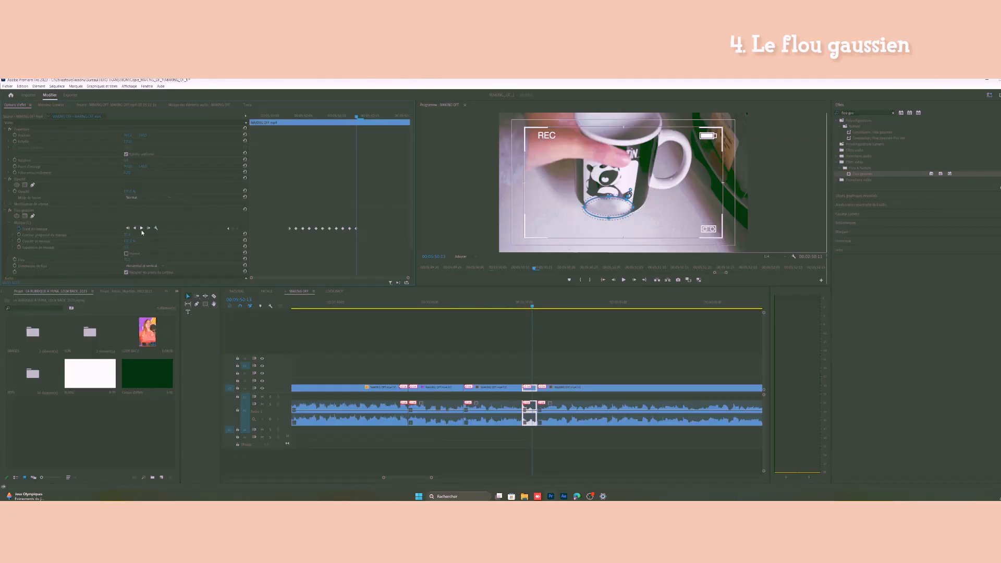
Step: Track the mask forward to the end of the clip and scrub back to check the blur
click(141, 230)
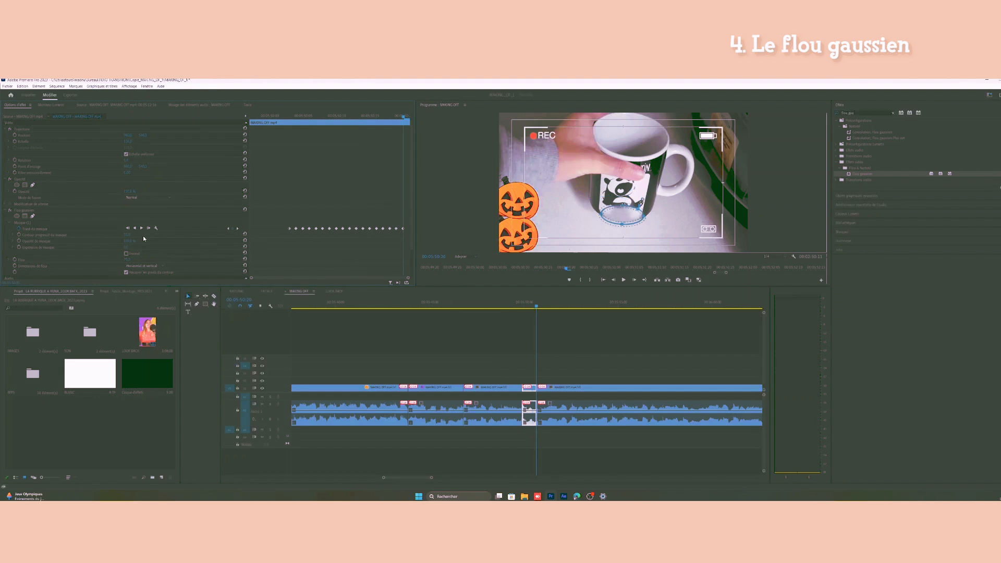
drag(405, 111, 312, 143)
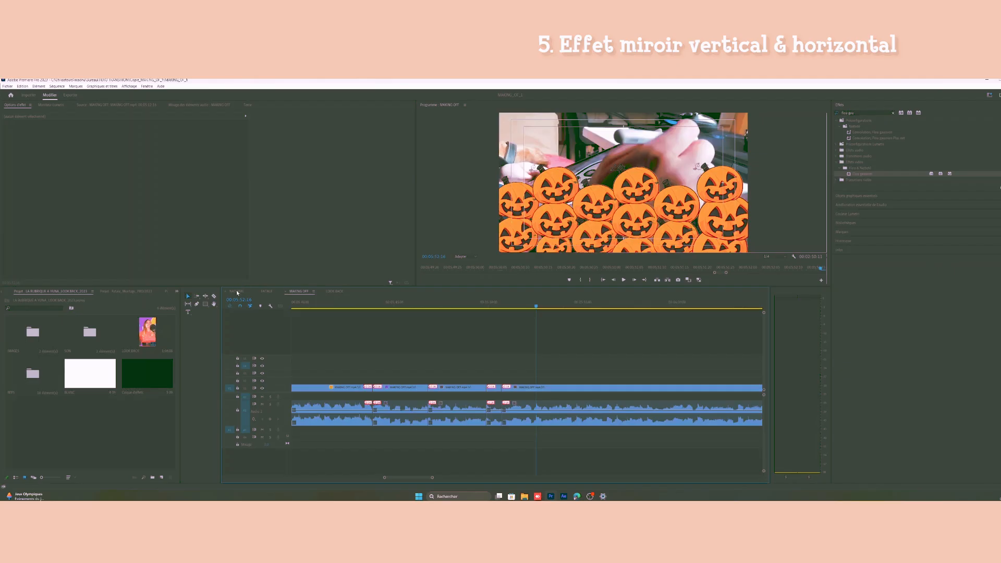
Step: Open the FATALE sequence and select the upper stacked singer clip to examine the mirrored duet example
click(266, 291)
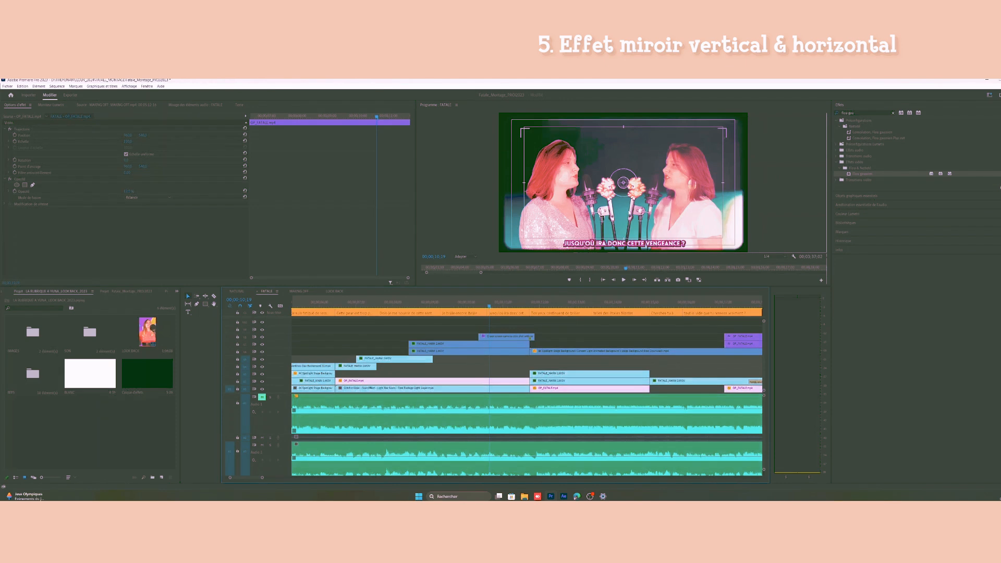
click(470, 345)
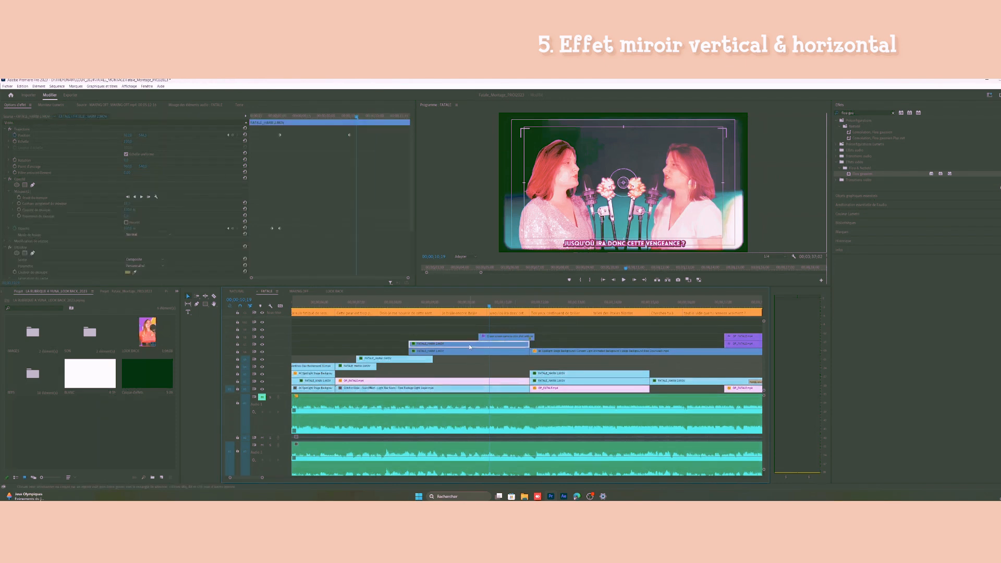
scroll(227, 265, down, 2)
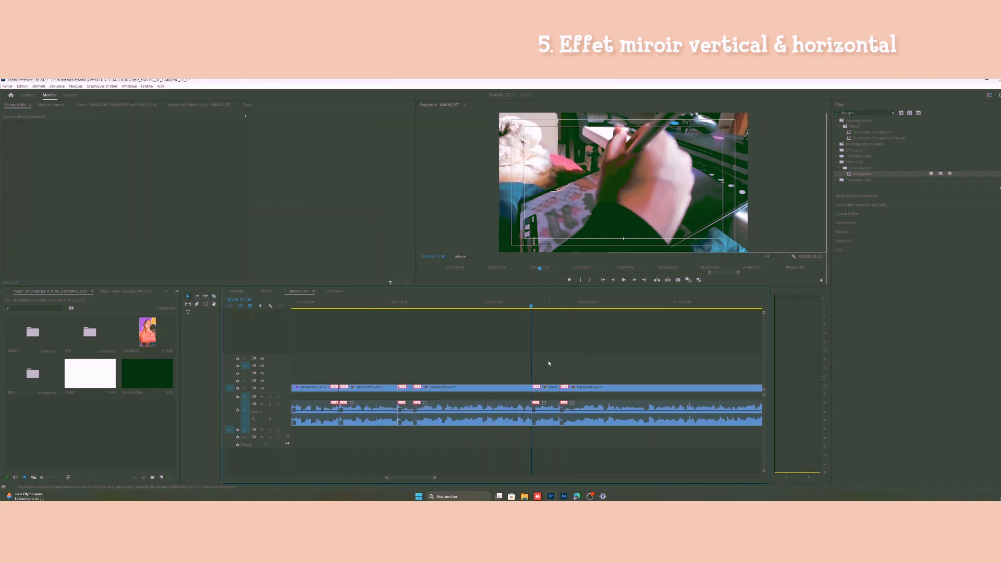
Step: Select the short clip at the playhead in the MAKING OFF sequence and search the effects for miroir
click(542, 388)
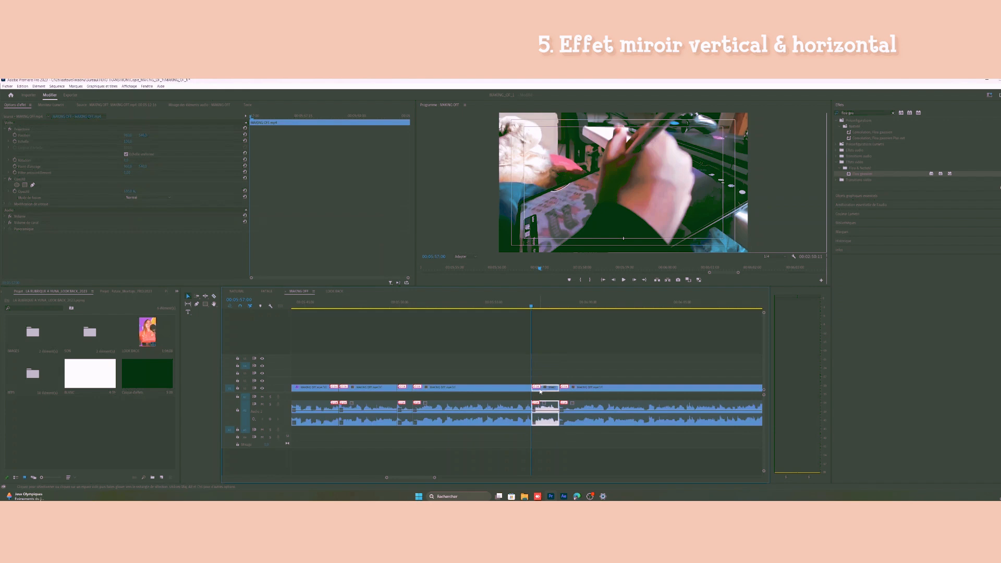
click(894, 113)
text(miroir)
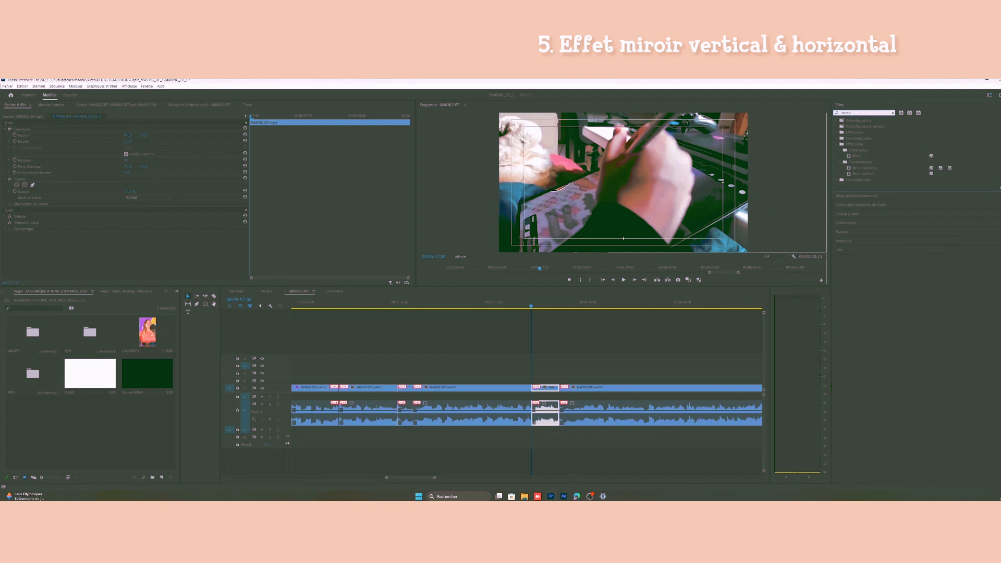
Step: Try the Miroir horizontal effect on the short clip and play it back
click(883, 168)
drag(881, 166, 553, 392)
right_click(552, 392)
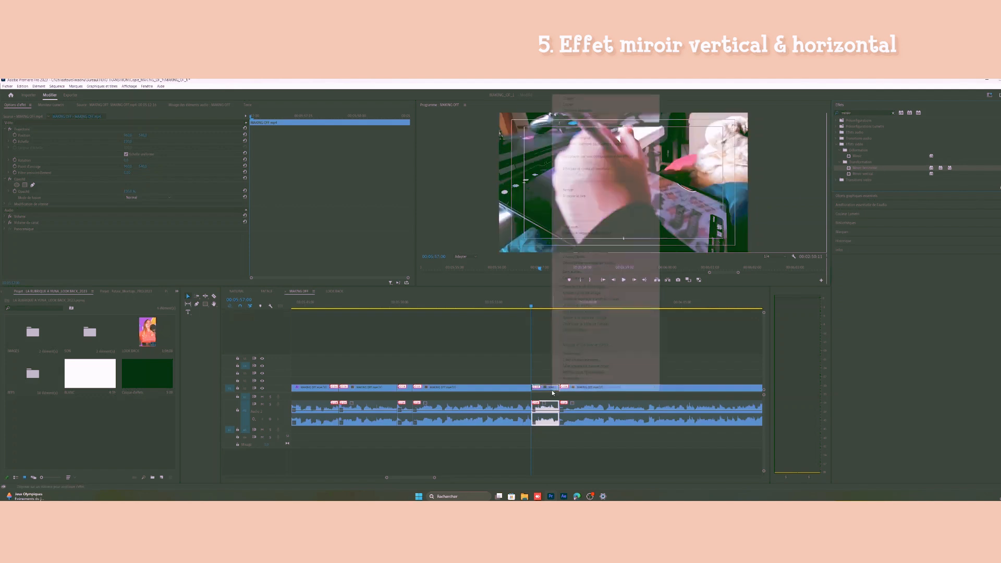
click(531, 350)
click(546, 389)
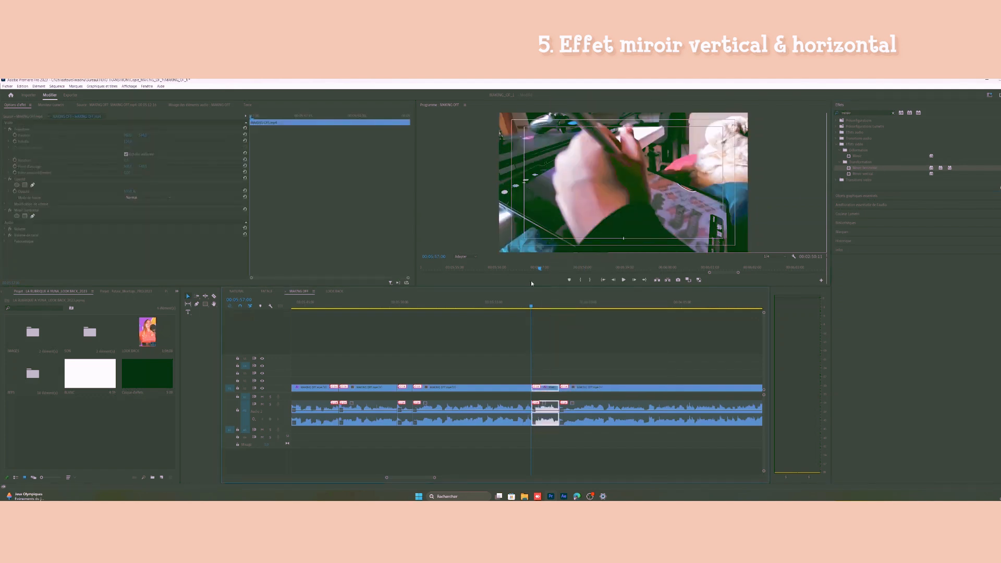
key(space)
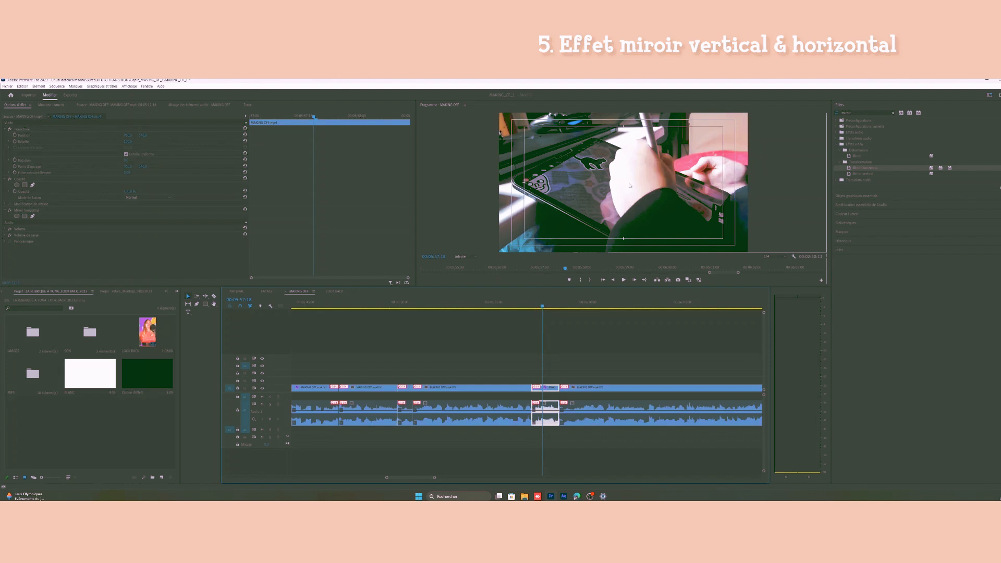
Step: Undo the horizontal mirror and apply the Miroir vertical effect to the same short clip
key(ctrl+z)
drag(863, 174, 550, 387)
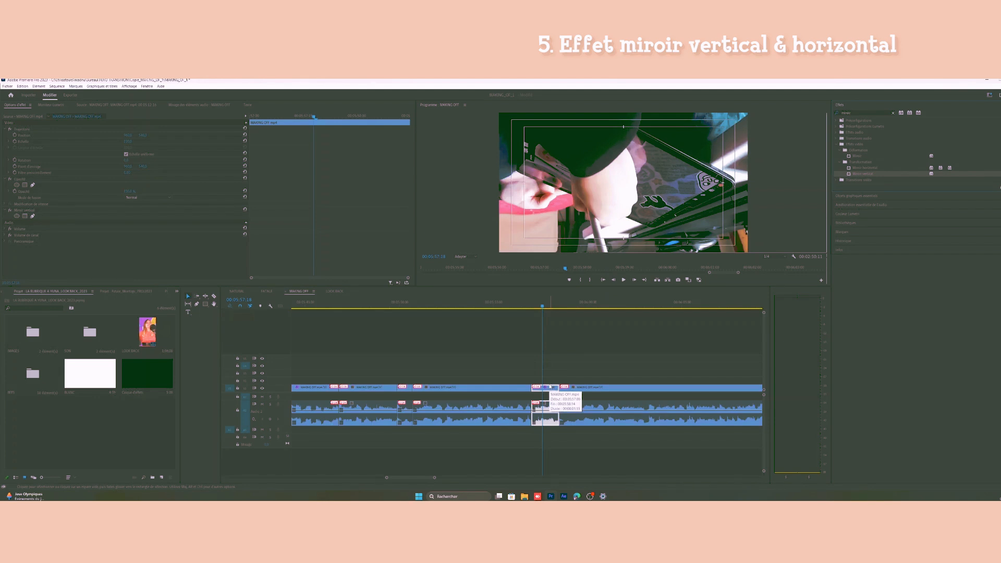
click(551, 372)
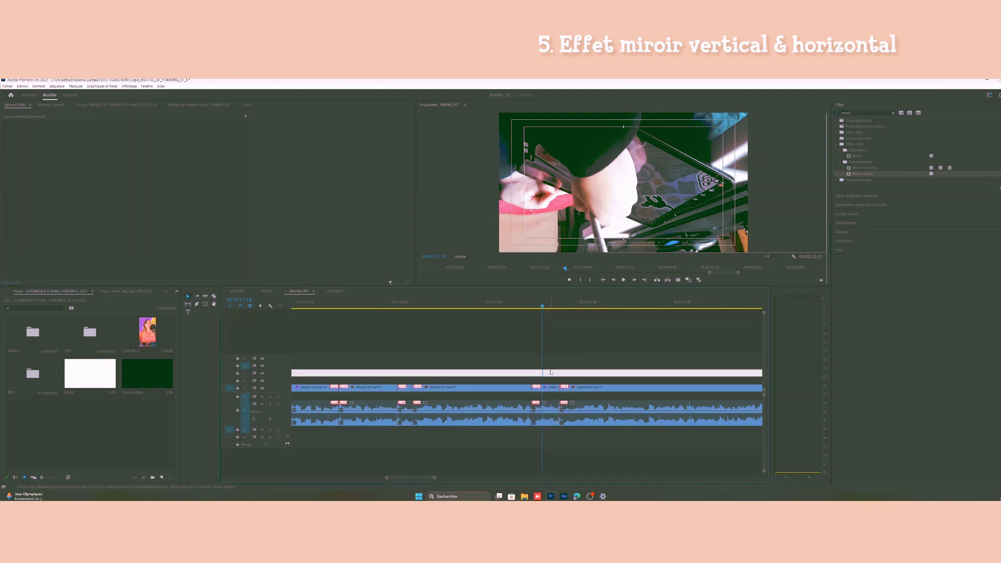
Step: In the FATALE sequence, examine the two stacked singer clips and their effects, briefly hiding the lower clip's track
click(270, 291)
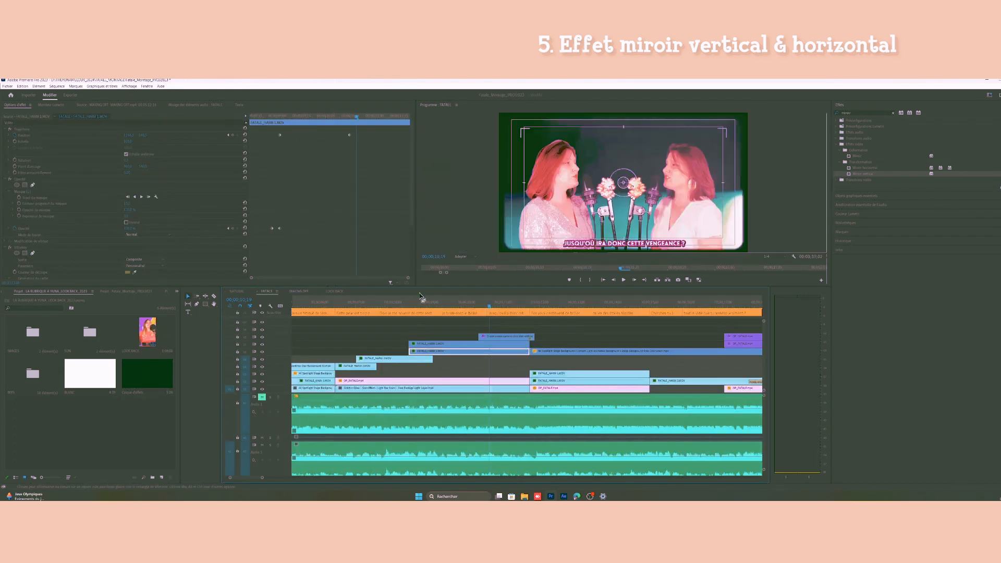
click(458, 347)
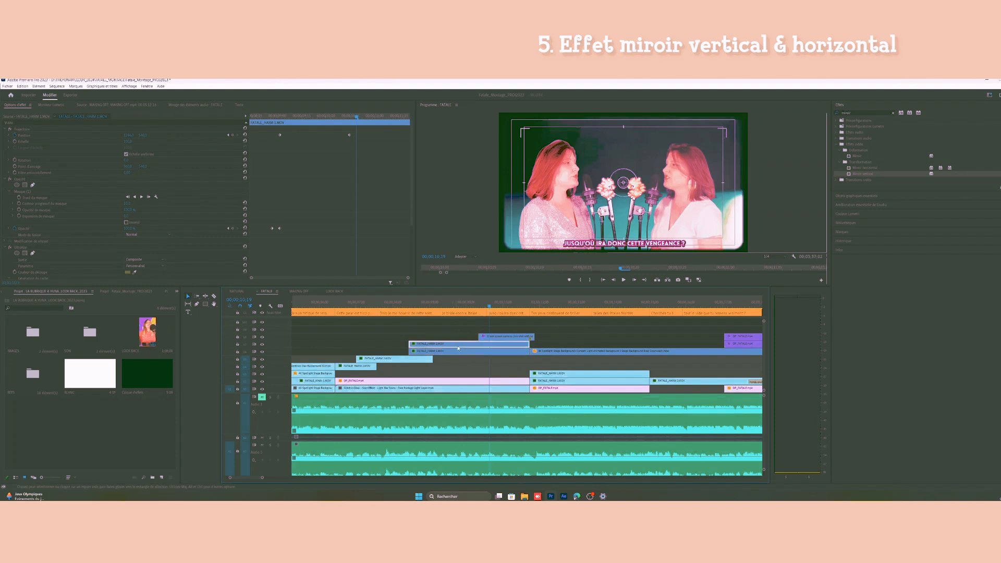
click(454, 353)
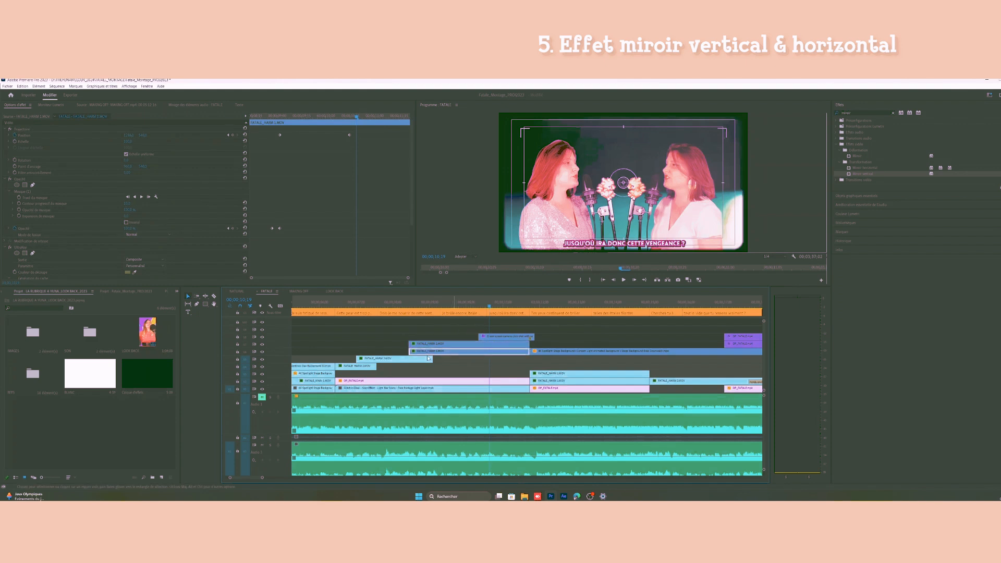
click(263, 352)
click(263, 352)
click(457, 346)
scroll(276, 229, down, 4)
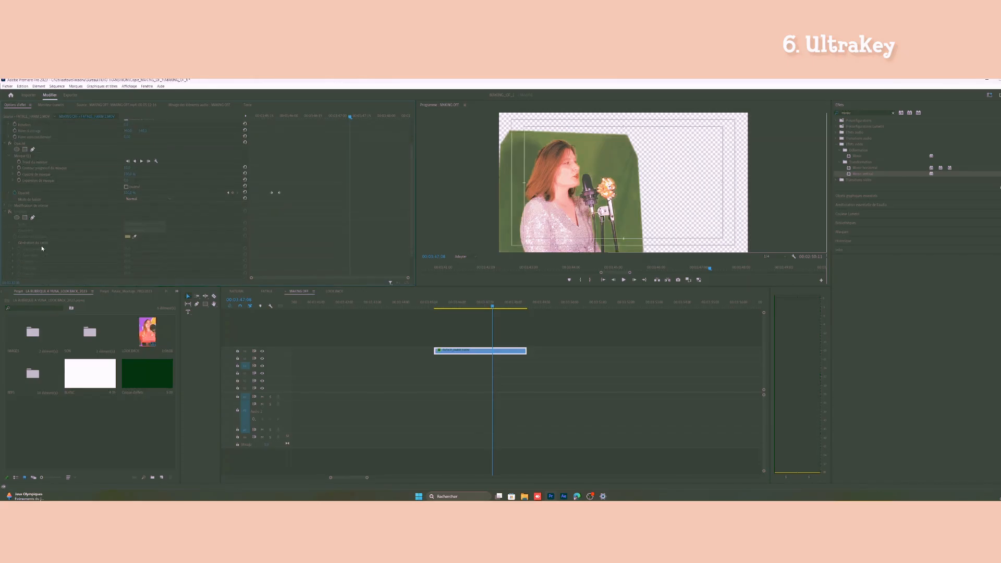
Step: Review the green-screen clip's effect settings and search the effects for ultrakey
scroll(42, 246, down, 1)
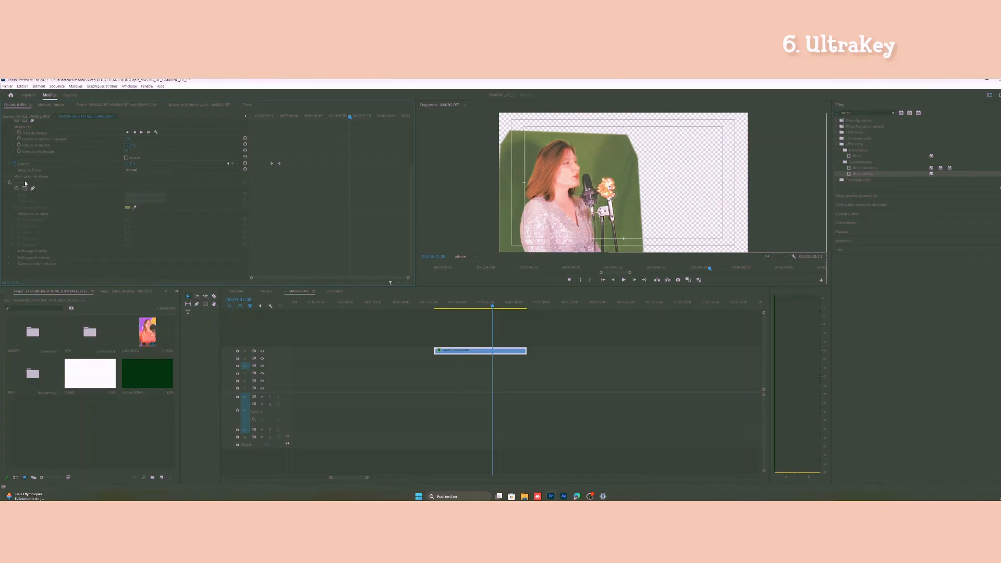
click(892, 113)
text(ultrakey)
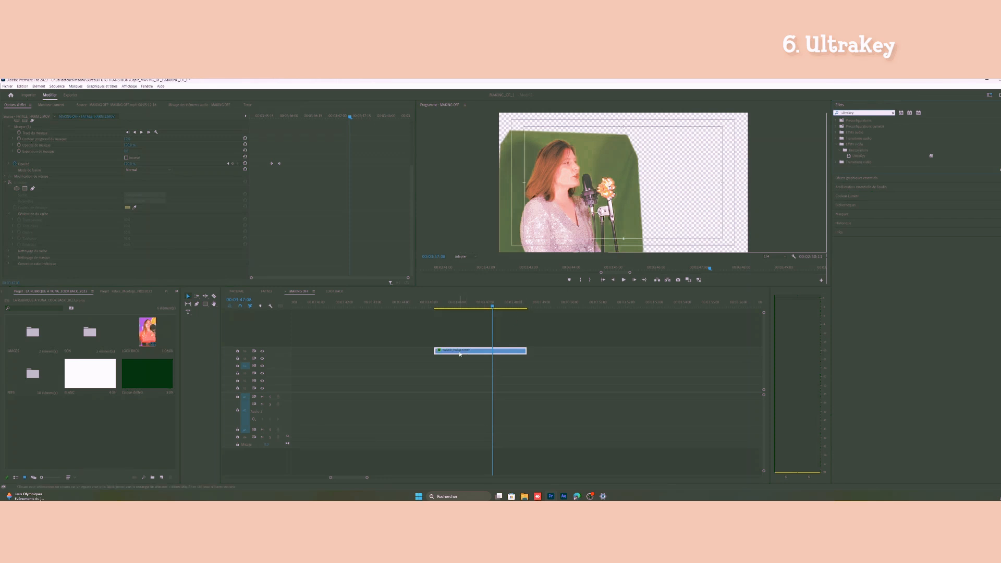
Step: Toggle the green-screen clip's Ultrakey effect to compare the image with and without it, leaving it enabled
click(10, 182)
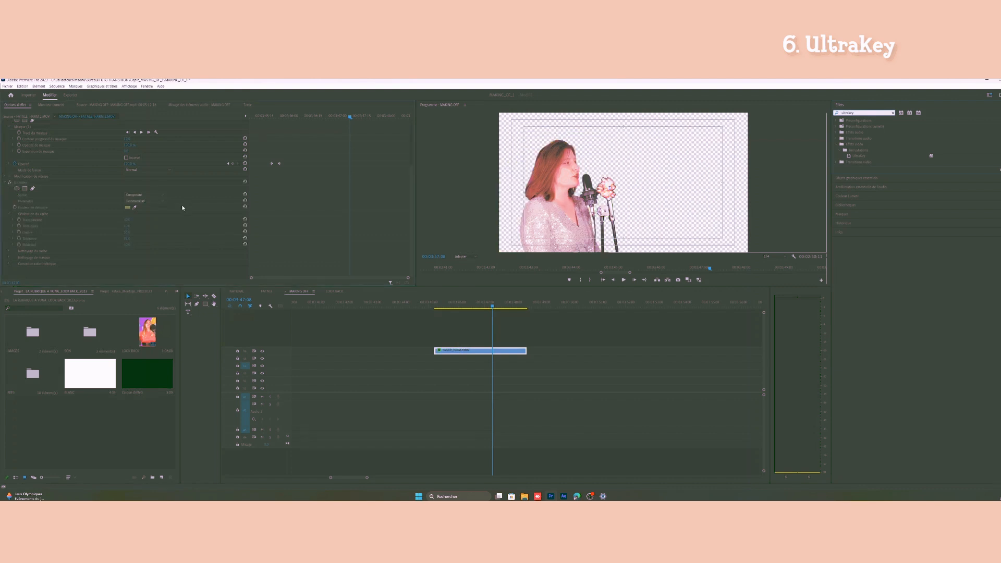
click(9, 182)
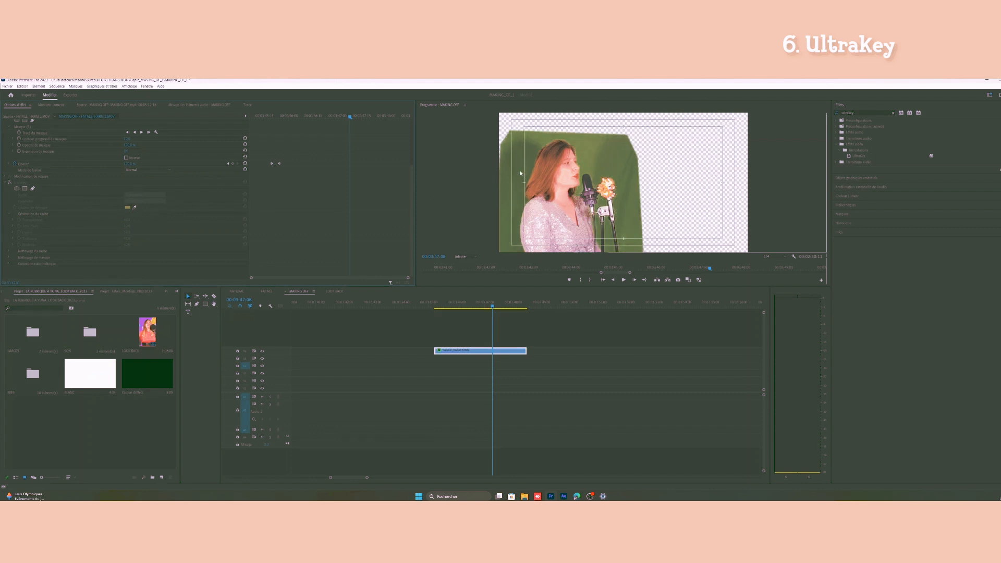
click(10, 182)
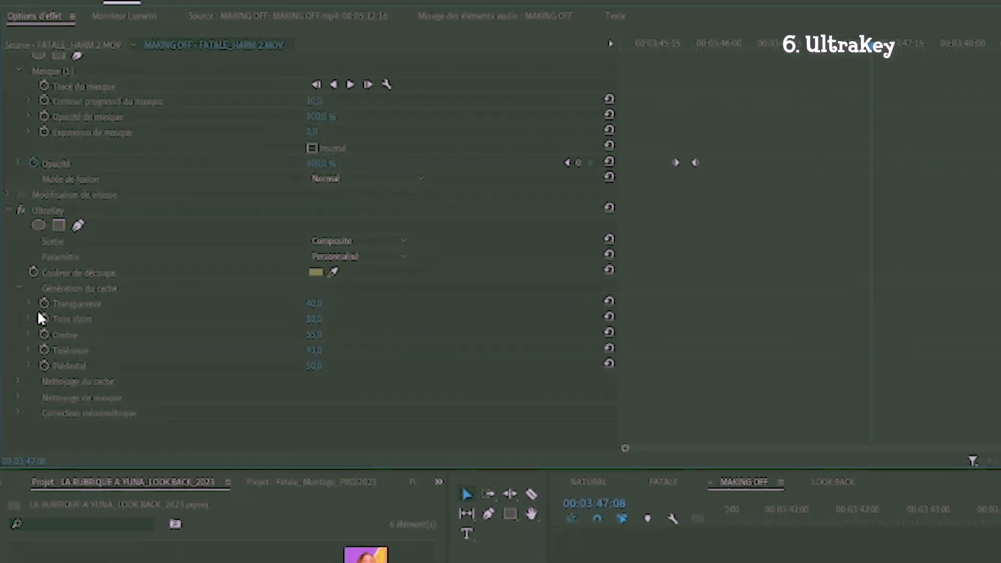
Step: Raise the Ultrakey Transparence strongly to show its effect on the singer, and bring it back down below the middle
click(28, 304)
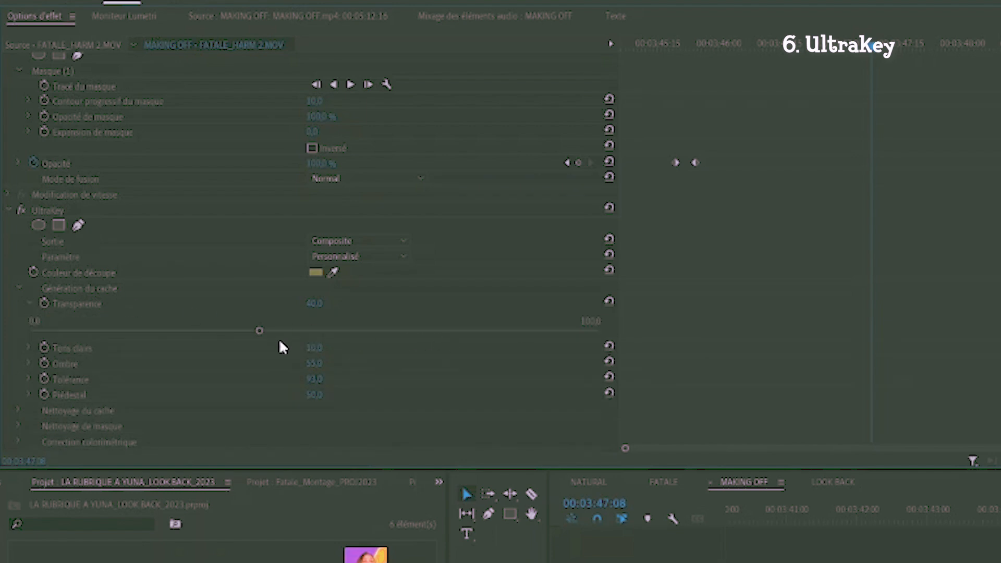
click(30, 303)
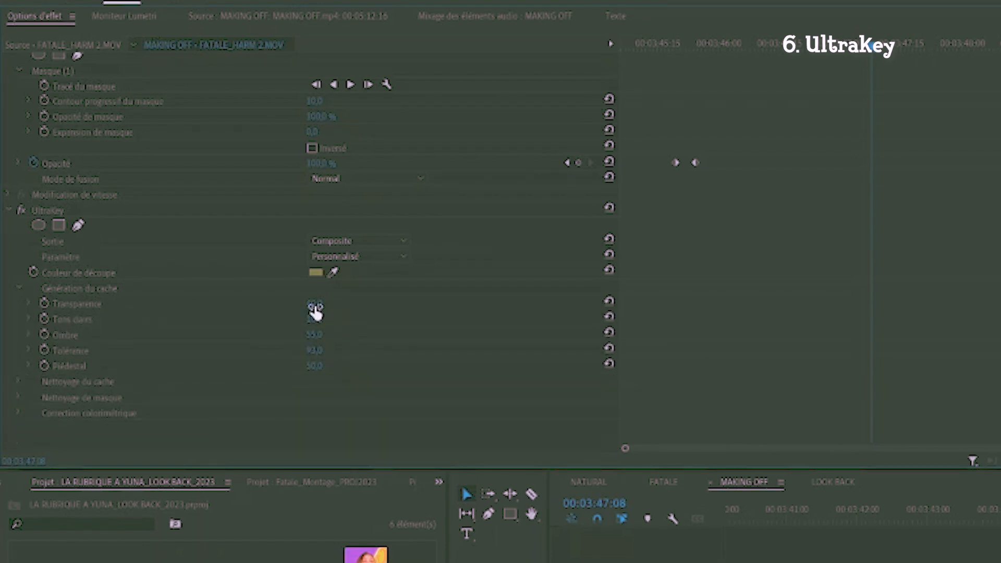
click(28, 302)
drag(234, 331, 533, 344)
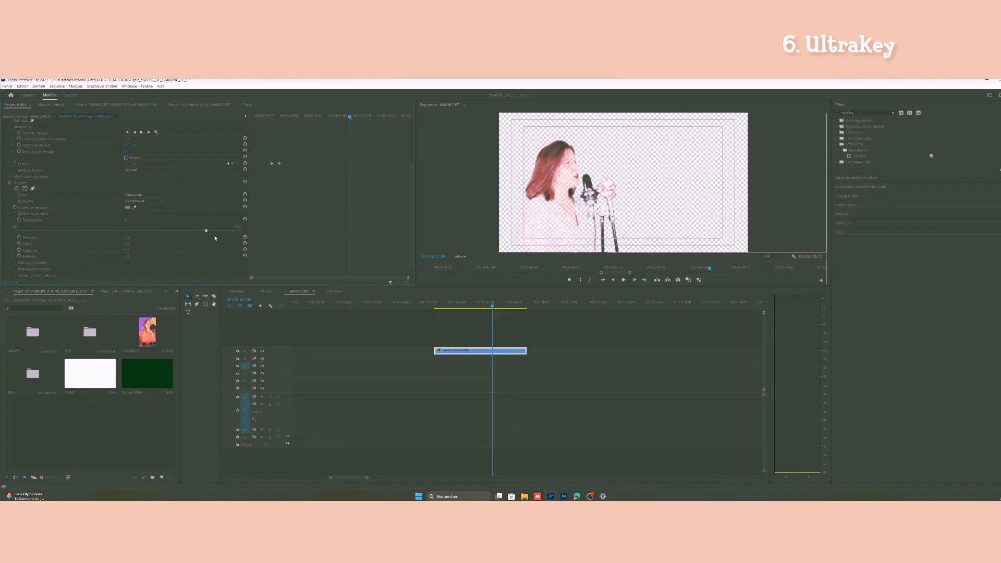
drag(214, 238, 127, 255)
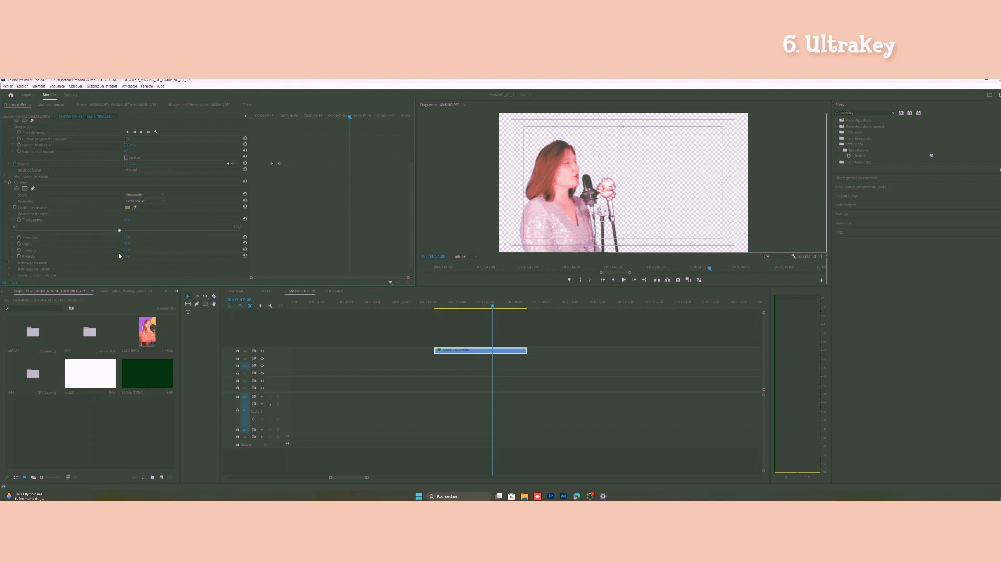
Step: Raise the Ultrakey Tons clairs to its maximum, and lower it partway while checking the background around the singer
click(12, 220)
click(13, 226)
drag(36, 239, 232, 241)
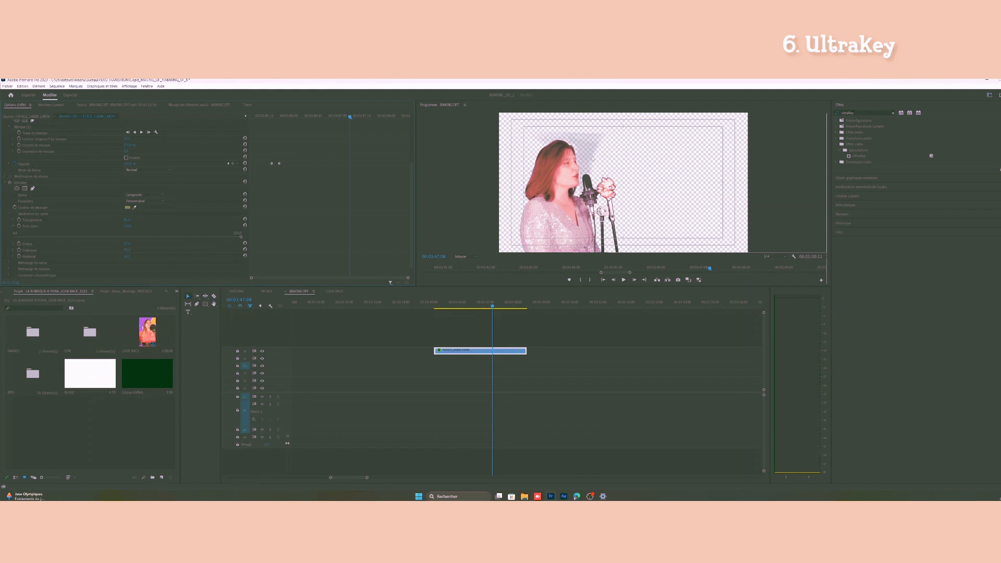
drag(239, 239, 189, 239)
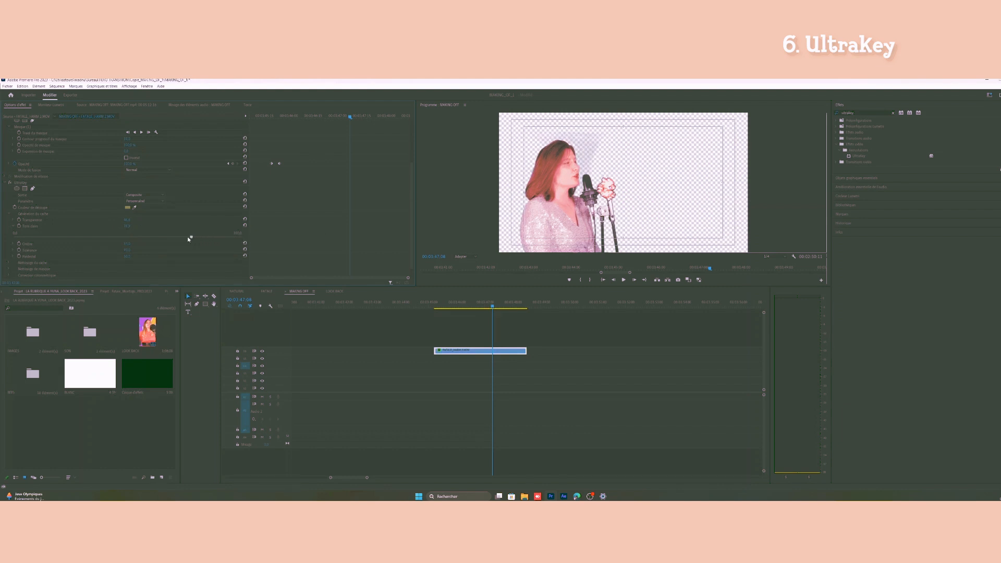
click(469, 259)
click(464, 292)
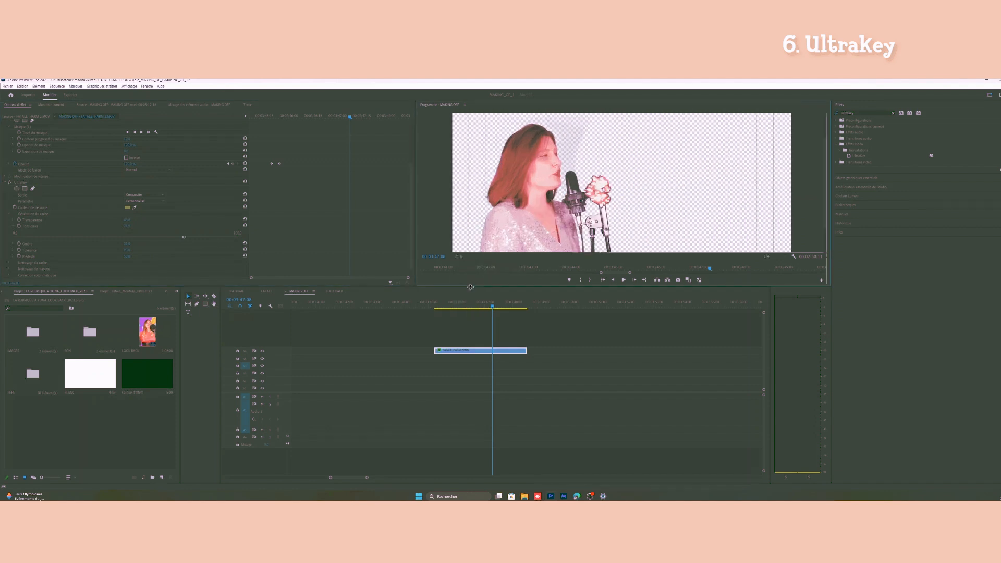
Step: Enlarge the preview to inspect the keyed edges around the singer and microphone, and fit the whole frame again
click(458, 256)
click(464, 303)
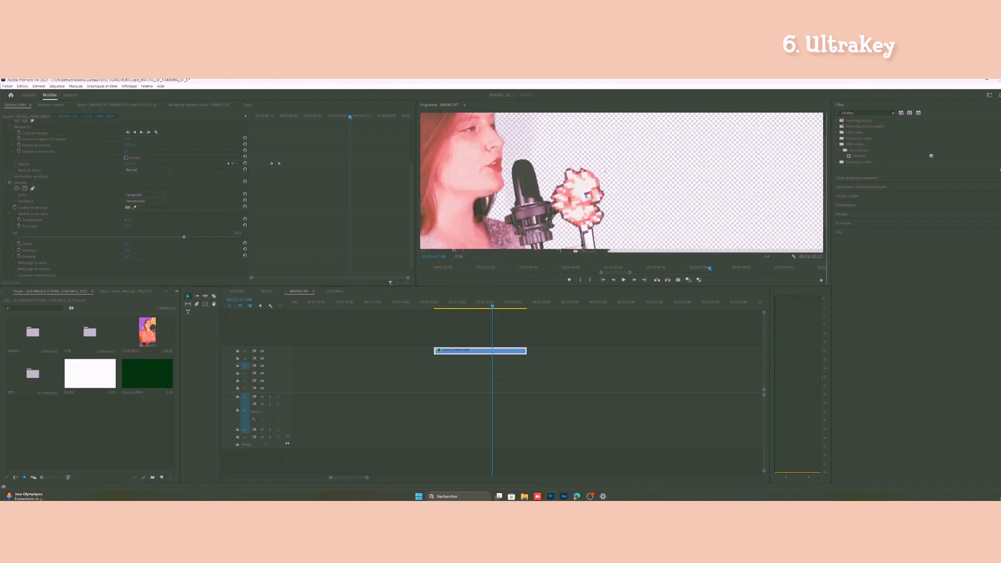
drag(590, 251, 551, 256)
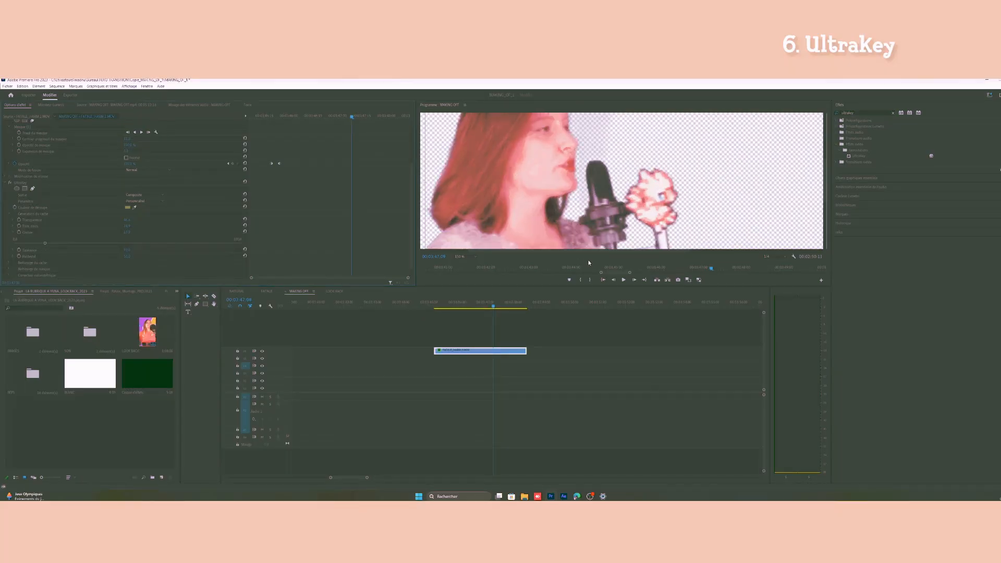
click(471, 257)
click(470, 264)
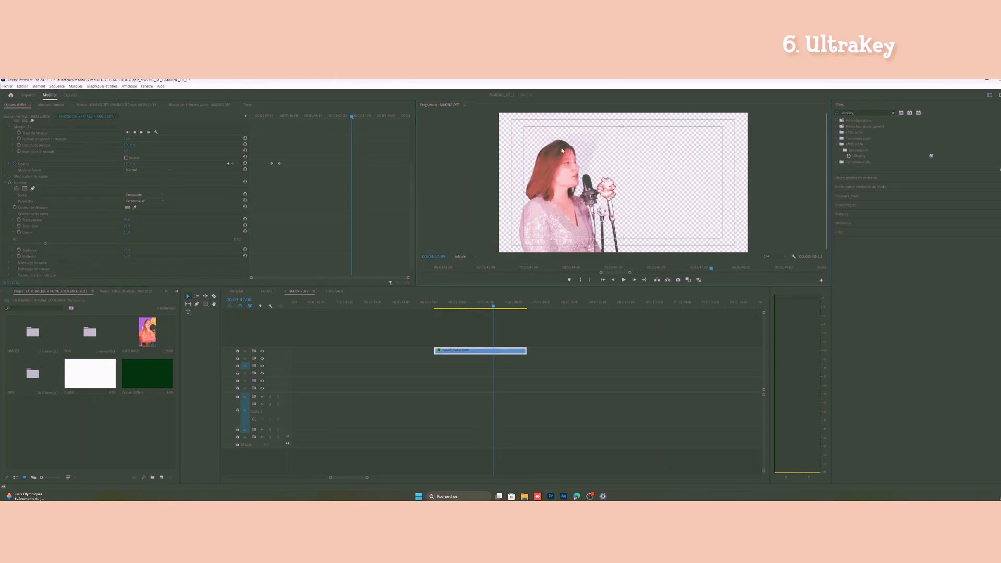
Step: Raise the Ultrakey shadow setting to its maximum and bring it back near the middle, checking the Composite and alpha channel outputs
drag(44, 244, 254, 241)
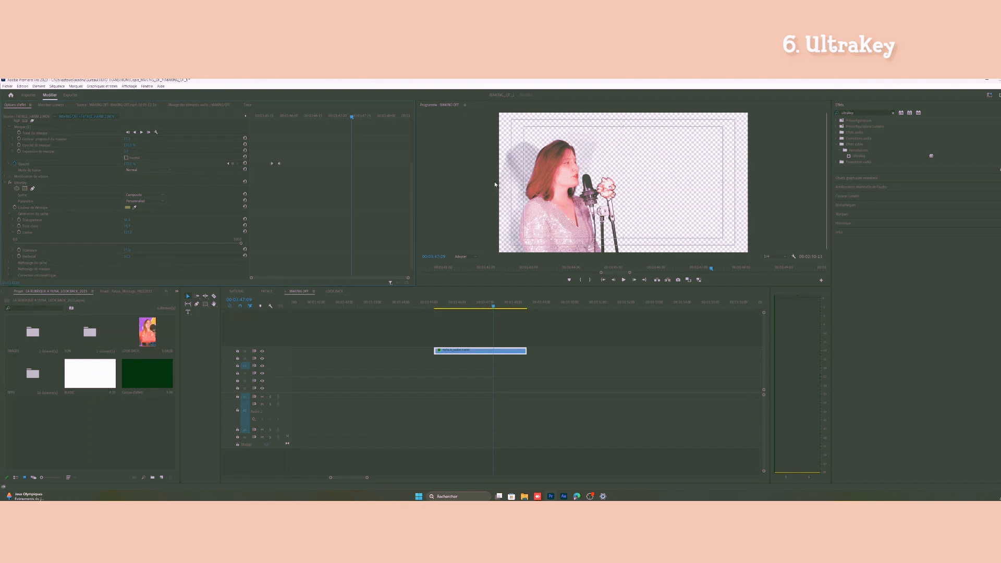
drag(241, 243, 159, 244)
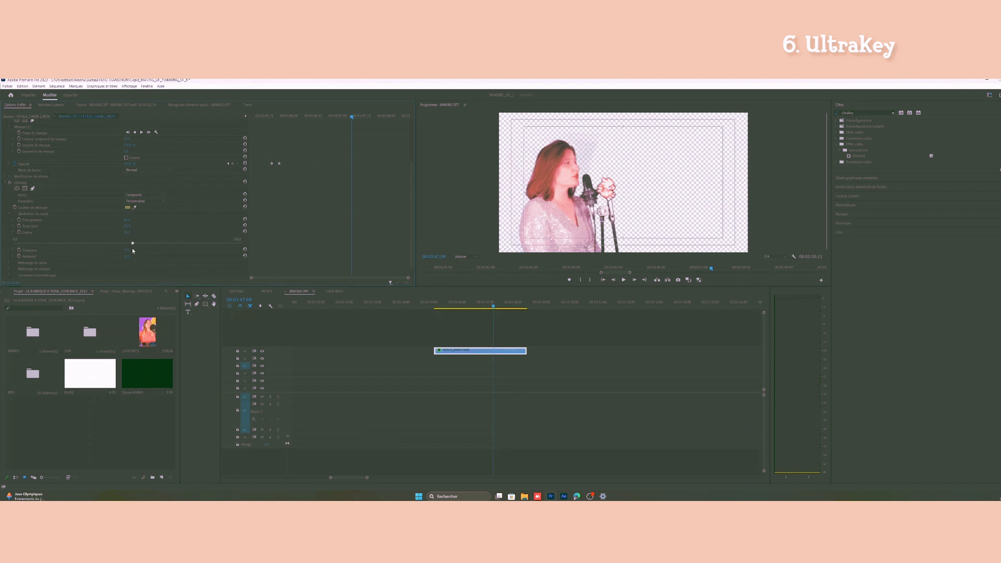
drag(127, 252, 128, 250)
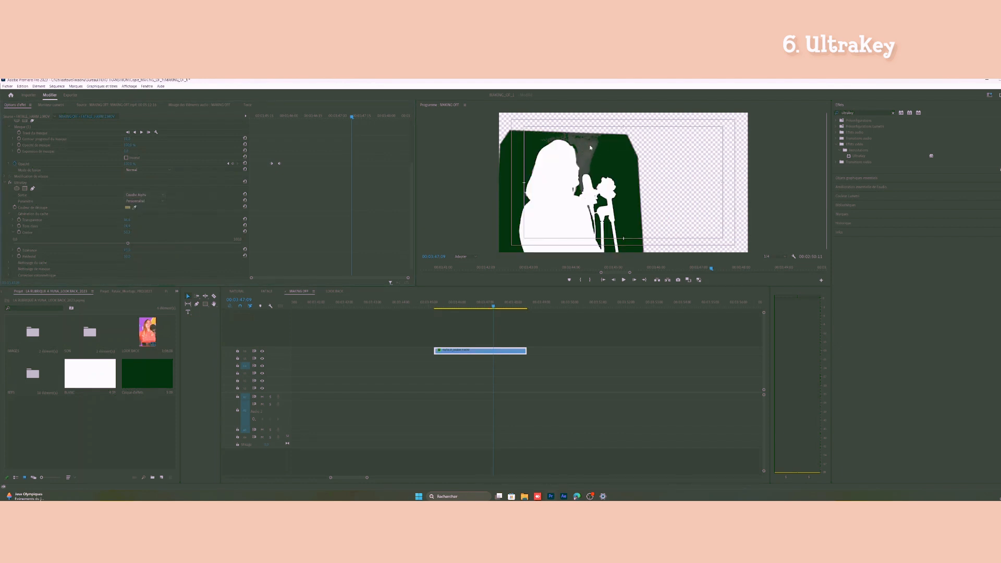
drag(128, 243, 244, 246)
drag(241, 245, 150, 245)
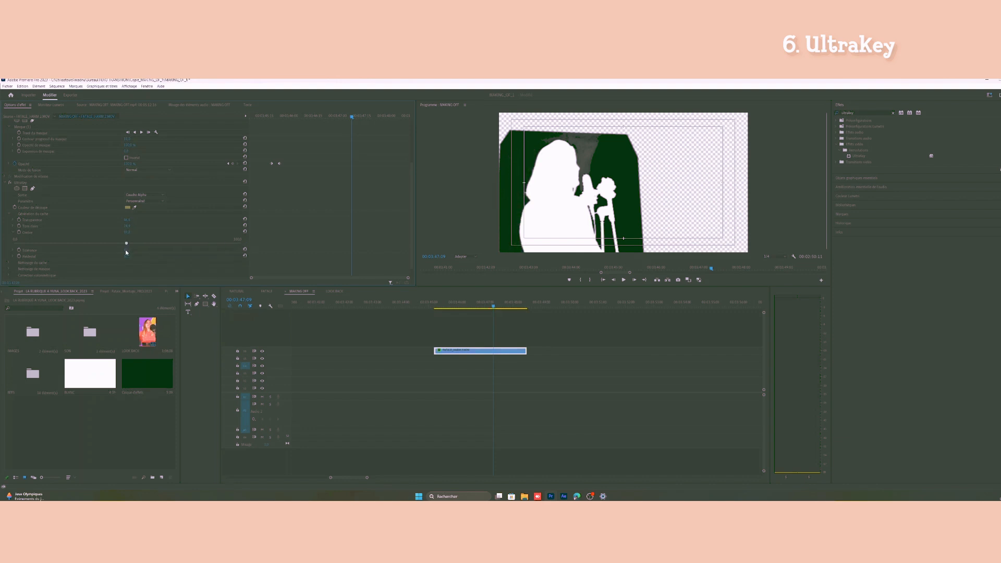
click(12, 233)
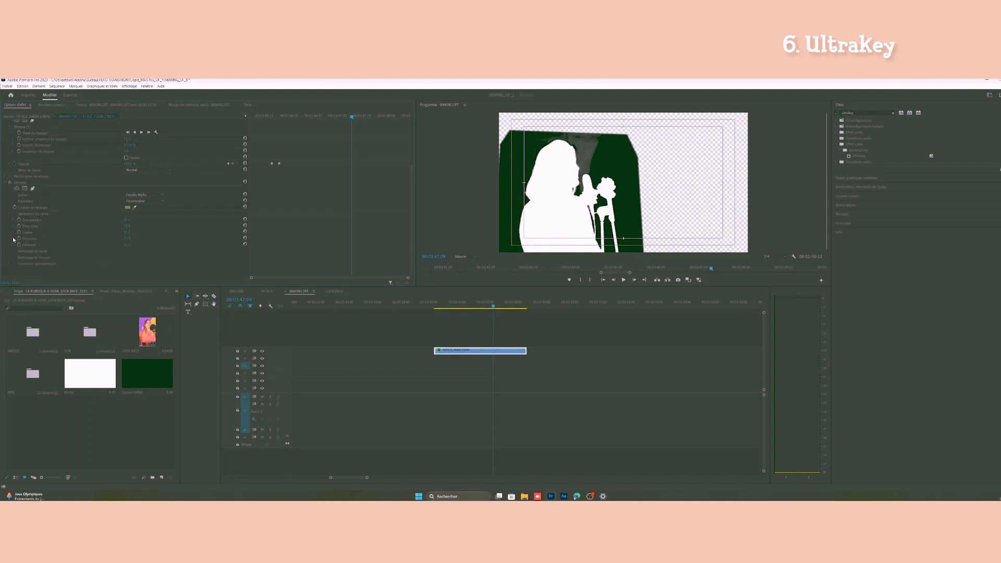
Step: Adjust the Ultrakey tolerance near the upper end of its range while viewing the alpha channel
click(13, 239)
drag(227, 250, 222, 250)
click(13, 239)
Step: Lower the Ultrakey pedestal to its minimum, switch the output back to Composite, and raise the pedestal past the middle
click(12, 244)
drag(128, 256, 12, 264)
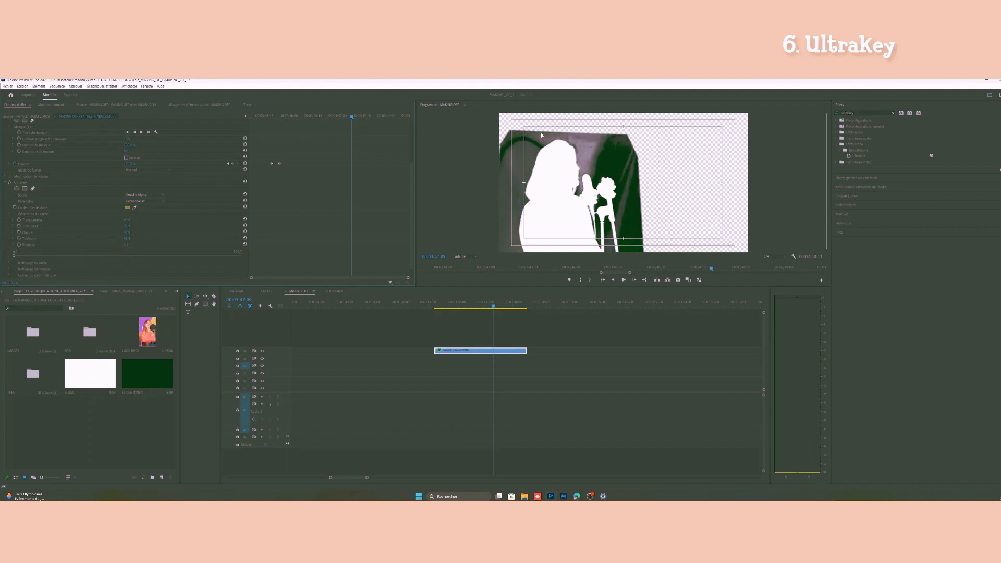
click(150, 196)
click(146, 202)
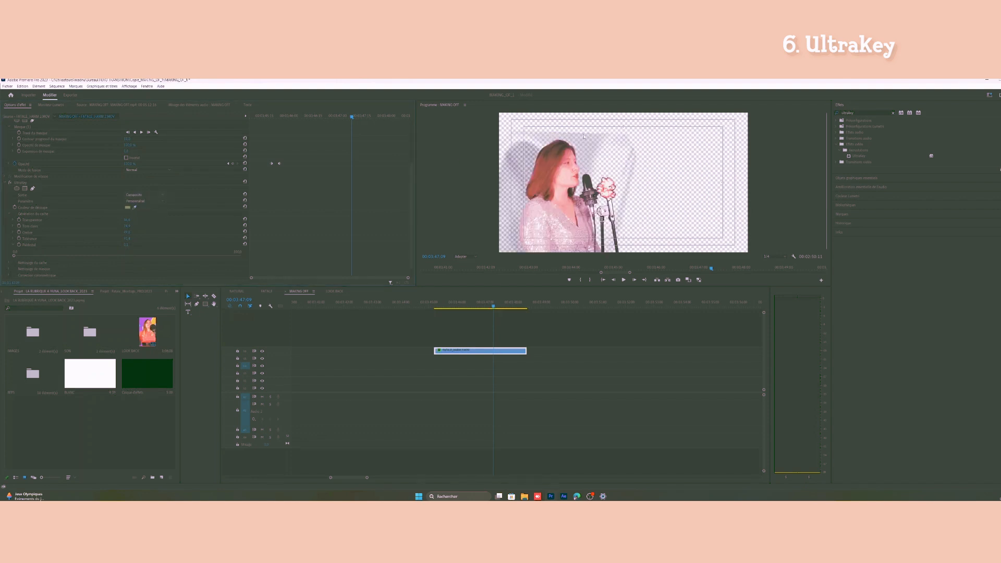
drag(15, 256, 106, 255)
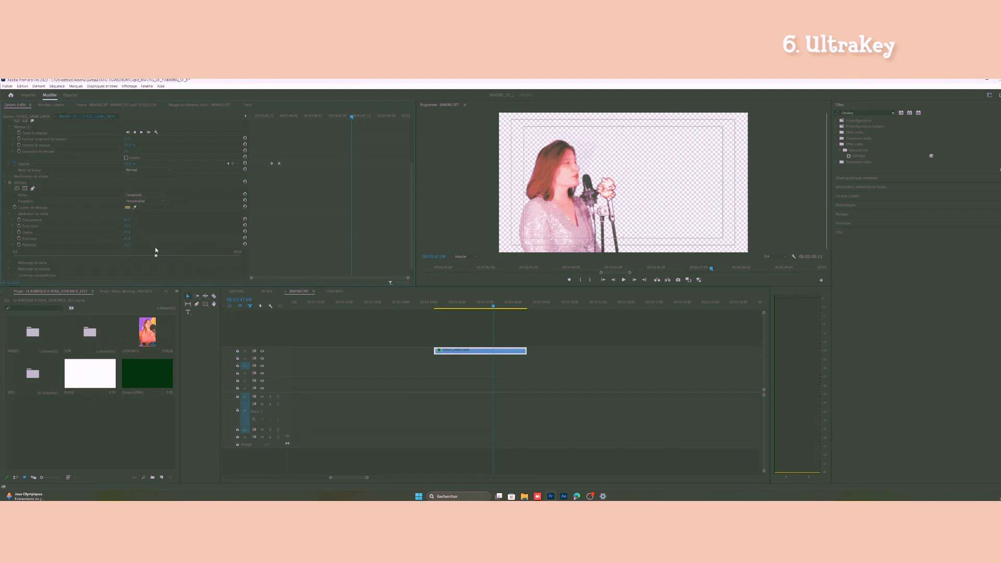
Step: In the Ultrakey matte cleanup settings, raise the softening to its maximum and bring it back to about the middle
click(9, 214)
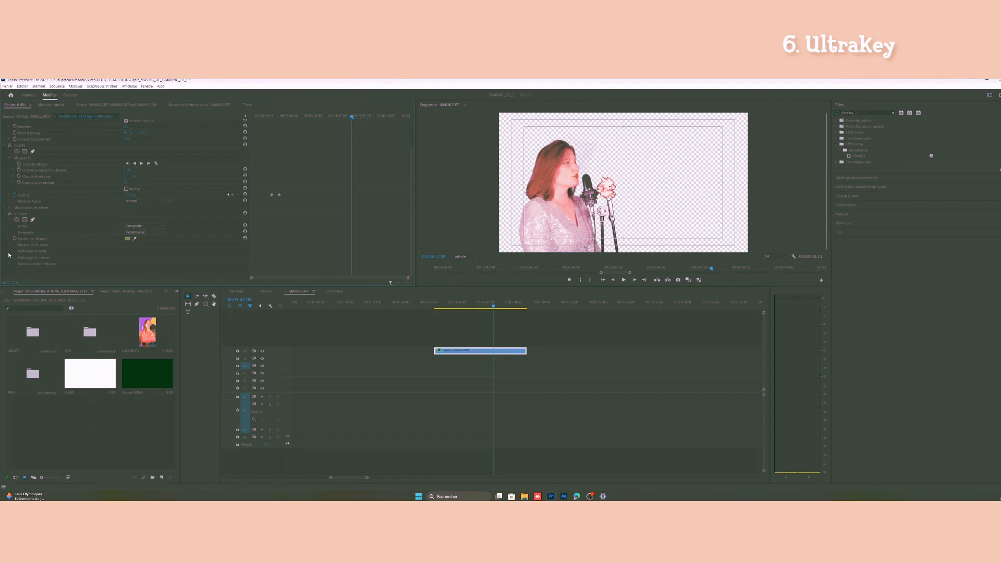
scroll(68, 254, down, 2)
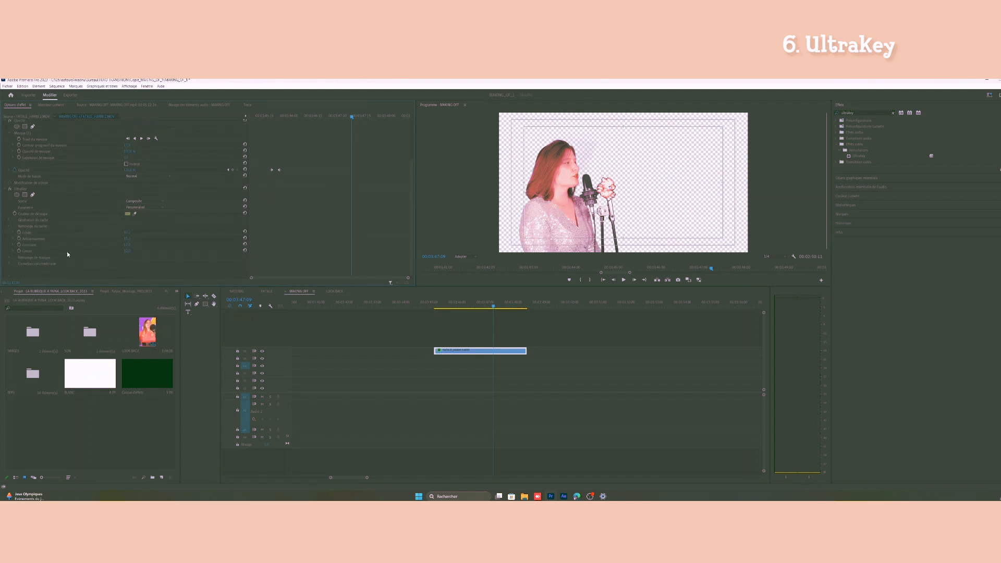
drag(129, 245, 172, 245)
click(13, 239)
drag(38, 251, 160, 250)
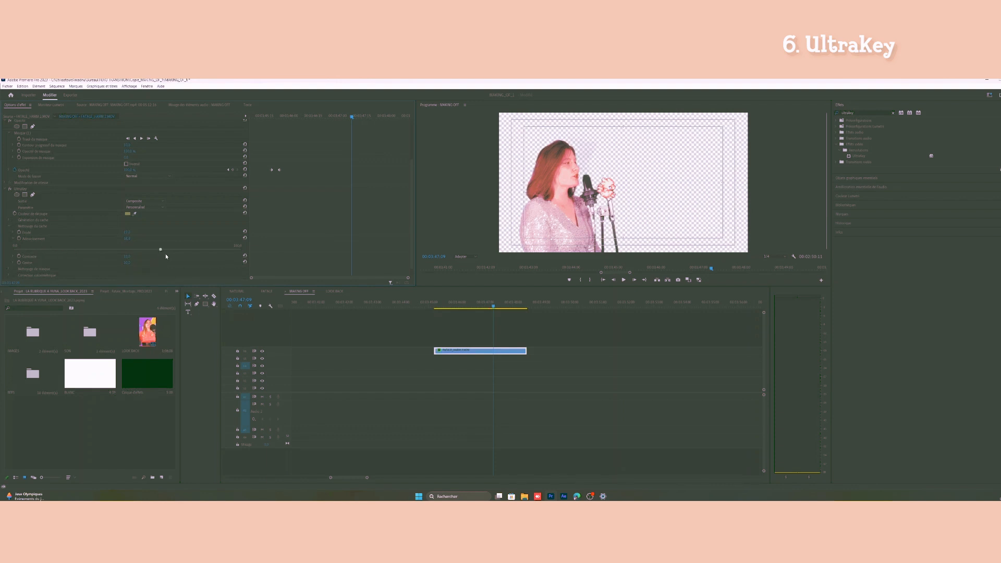
drag(240, 254, 314, 246)
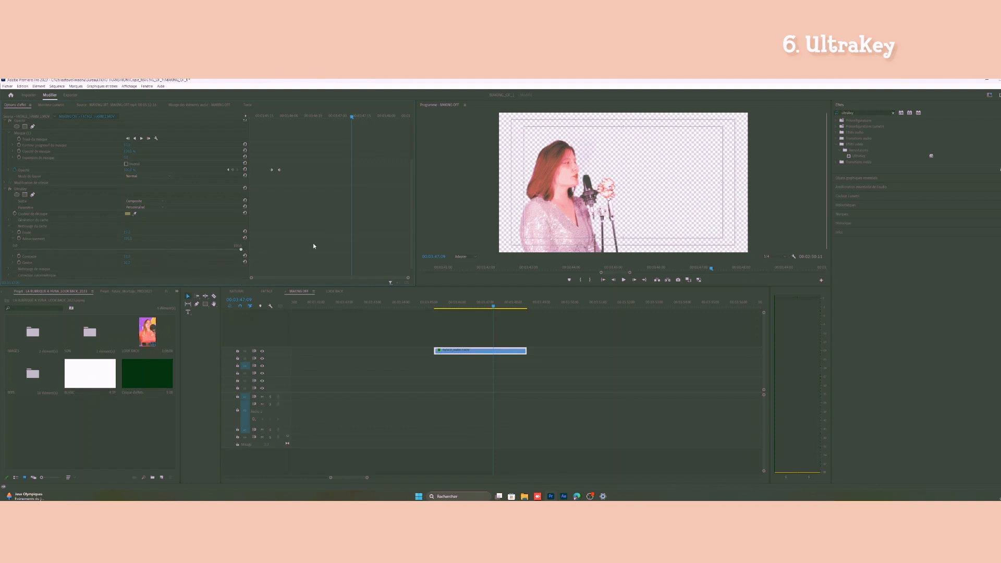
drag(173, 254, 123, 250)
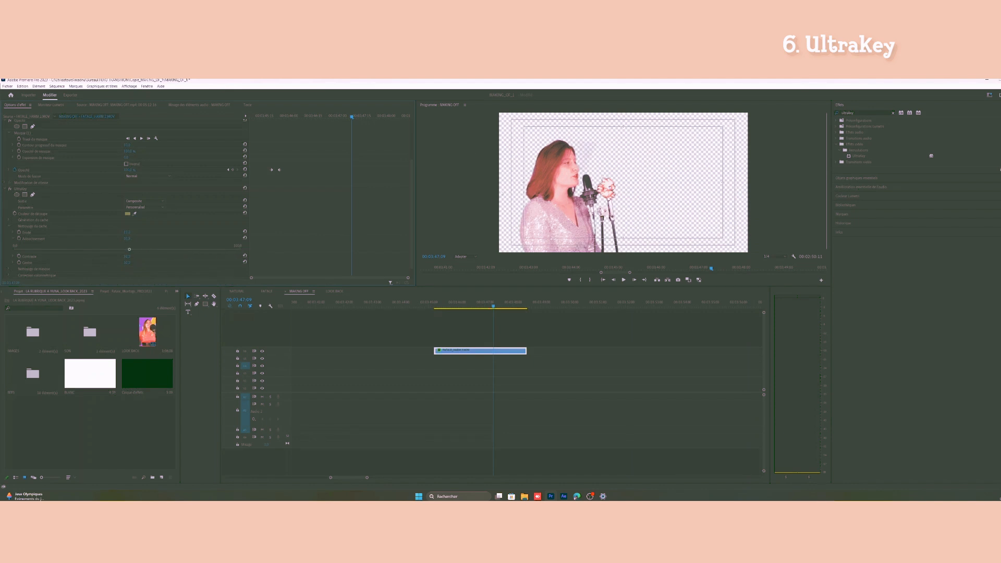
Step: Enlarge the preview to check the softened edges around the singer
click(461, 257)
click(461, 289)
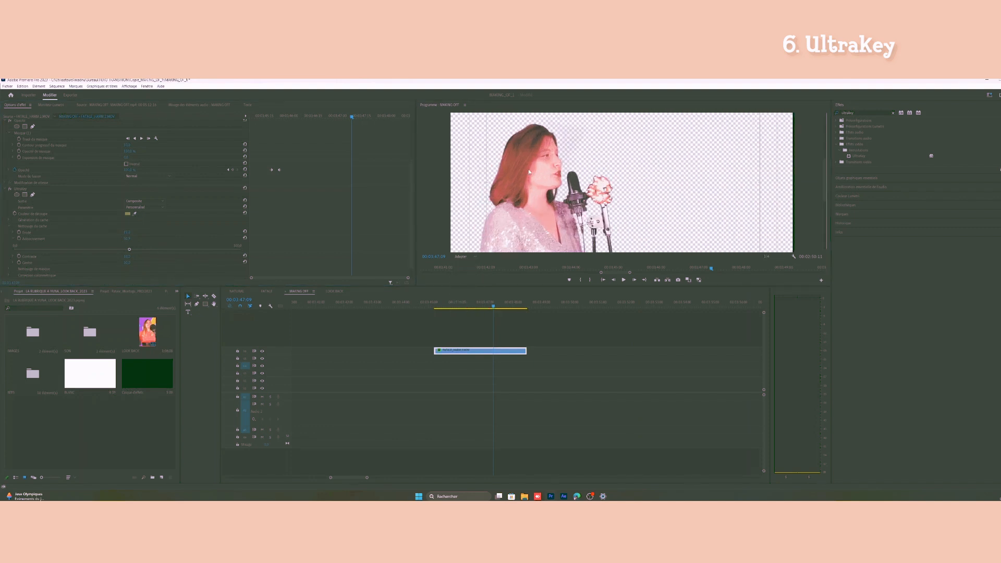
drag(597, 271, 608, 274)
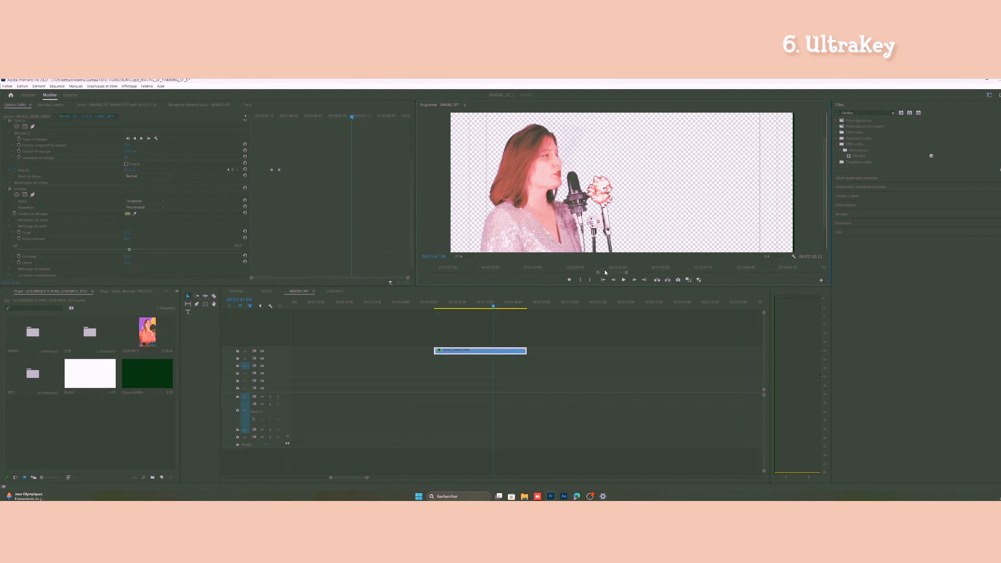